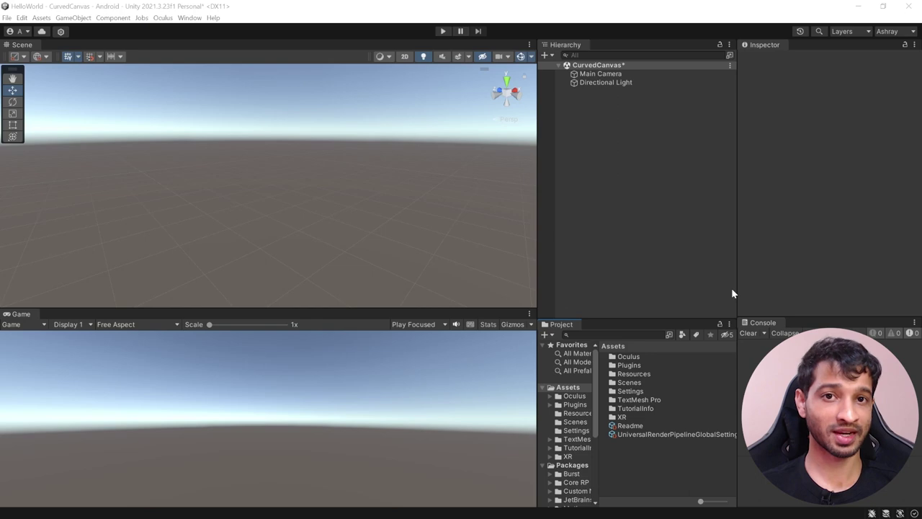
- Delete the Main Camera and add the LargeRoom environment prefab to the scene
click(595, 74)
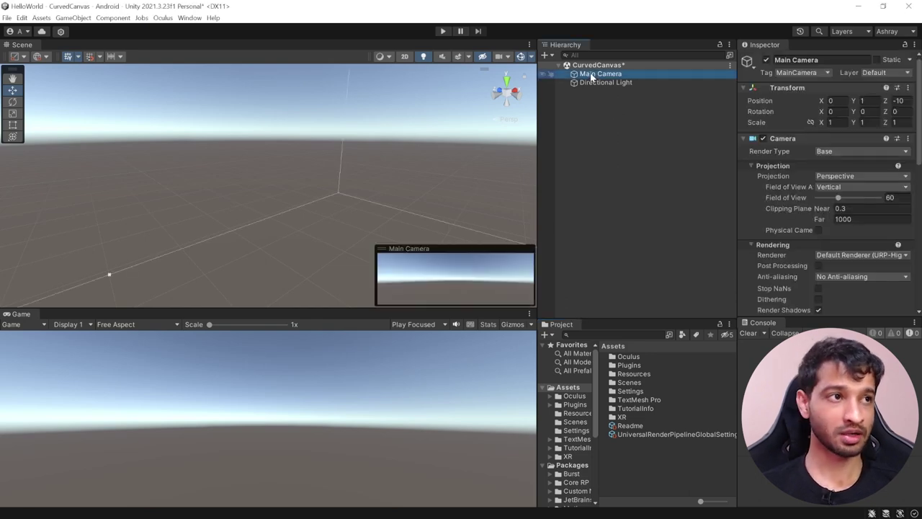
key(Delete)
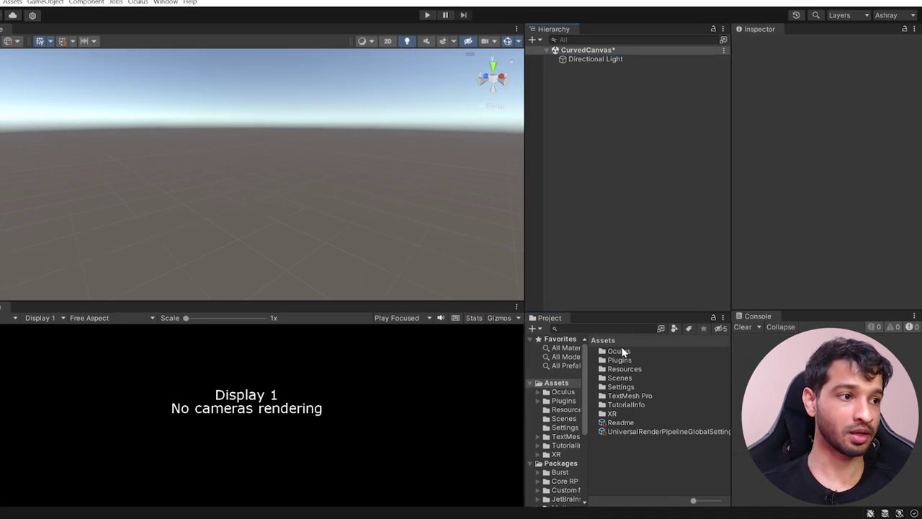
click(595, 328)
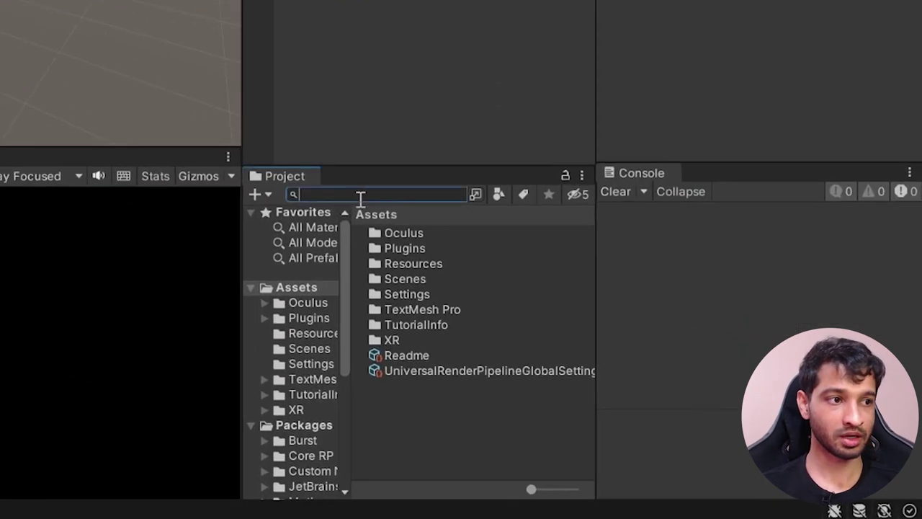
text(large)
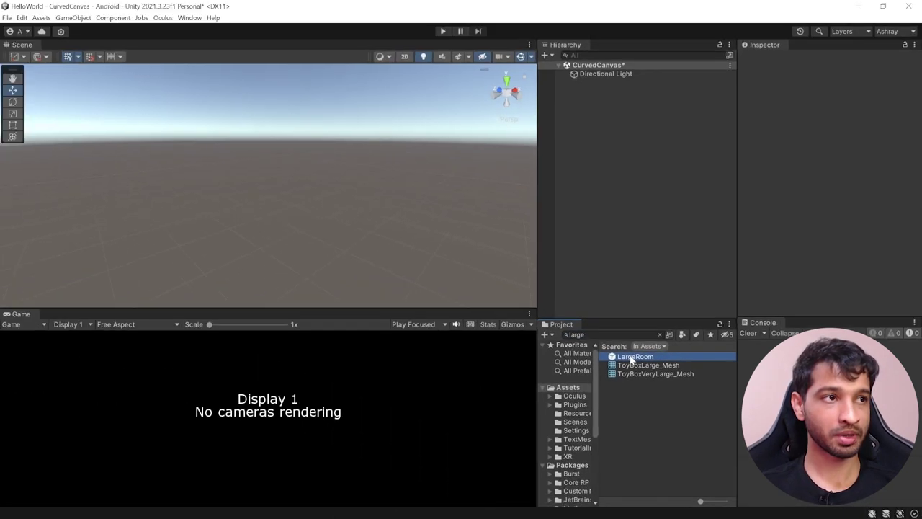
drag(606, 153, 608, 156)
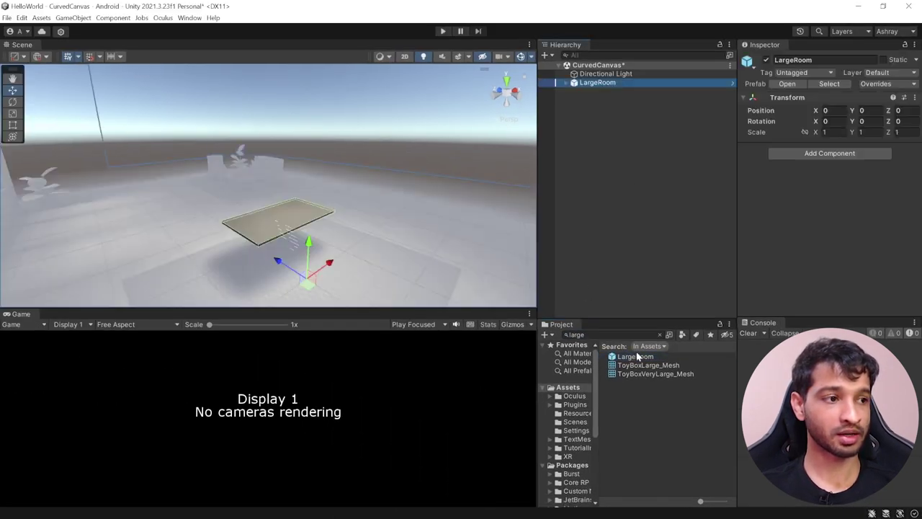
- Add the InteractionRigOVR-FullSynthetic hand rig prefab to the scene
click(659, 334)
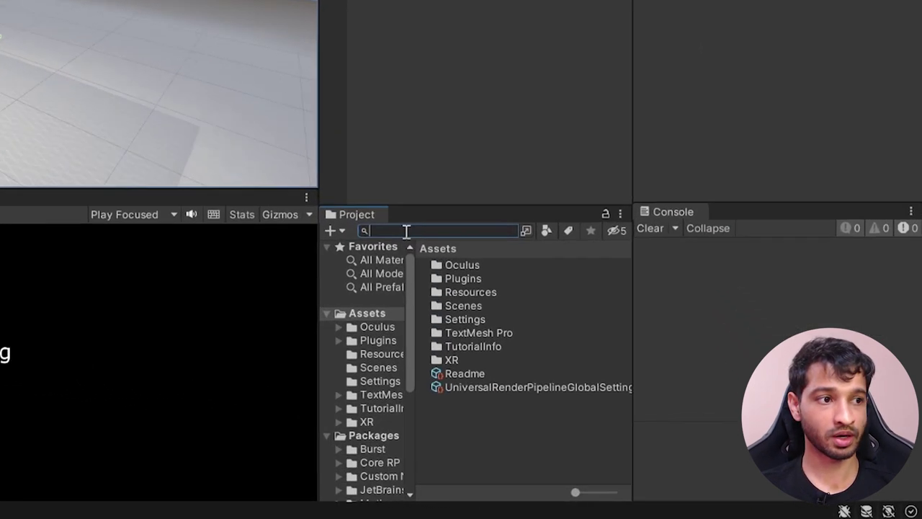
click(592, 334)
text(in)
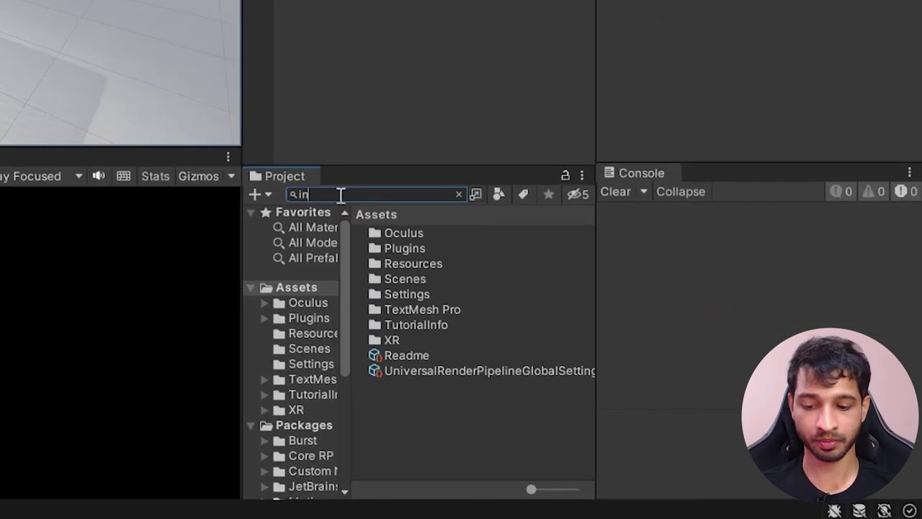
text(teractionri)
click(487, 264)
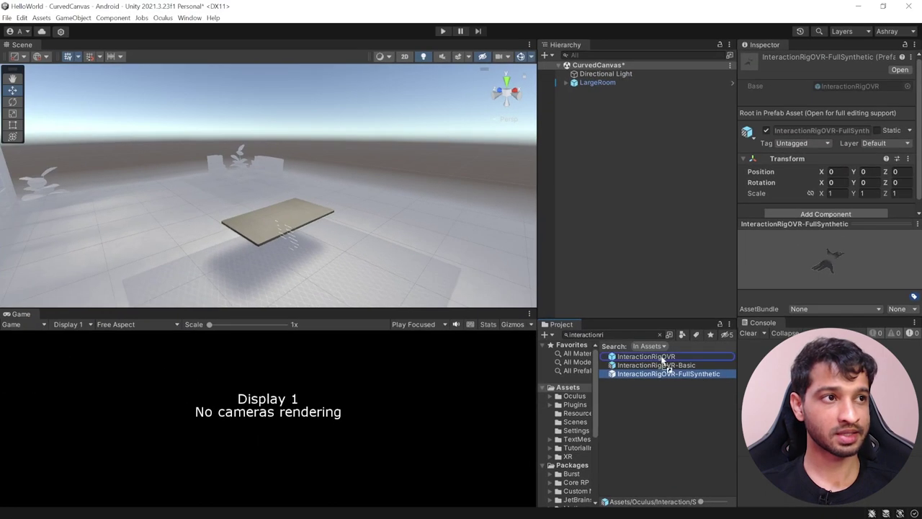
drag(521, 271, 606, 170)
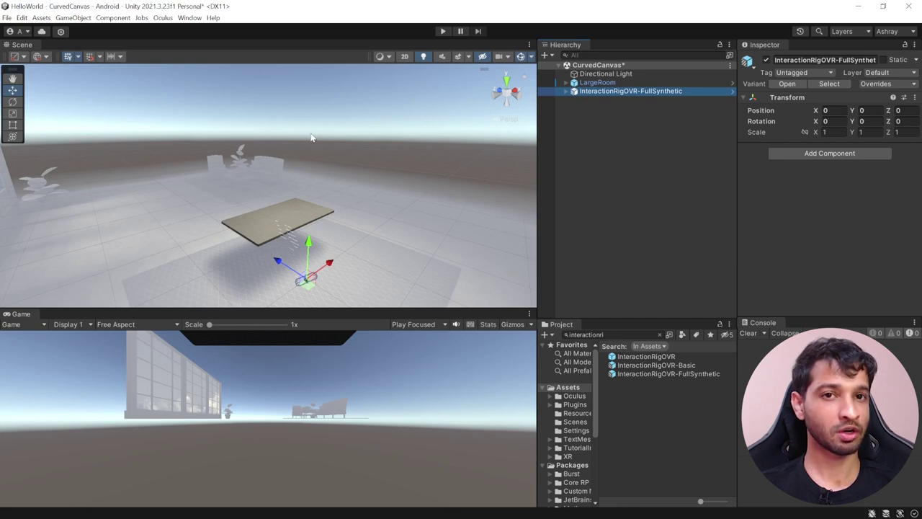
click(659, 334)
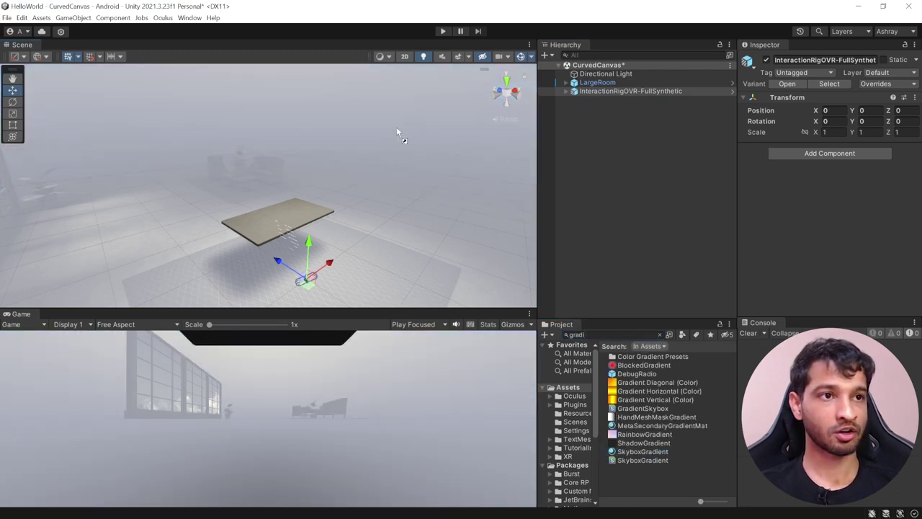
click(625, 187)
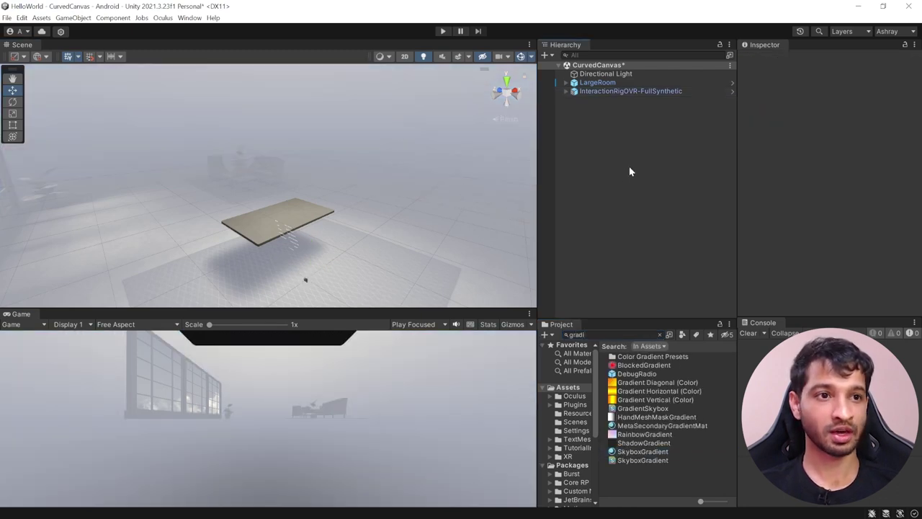
- Create an empty object named CurvedCanvas with Cylinder and Cylinder Surface components
right_click(566, 112)
click(598, 227)
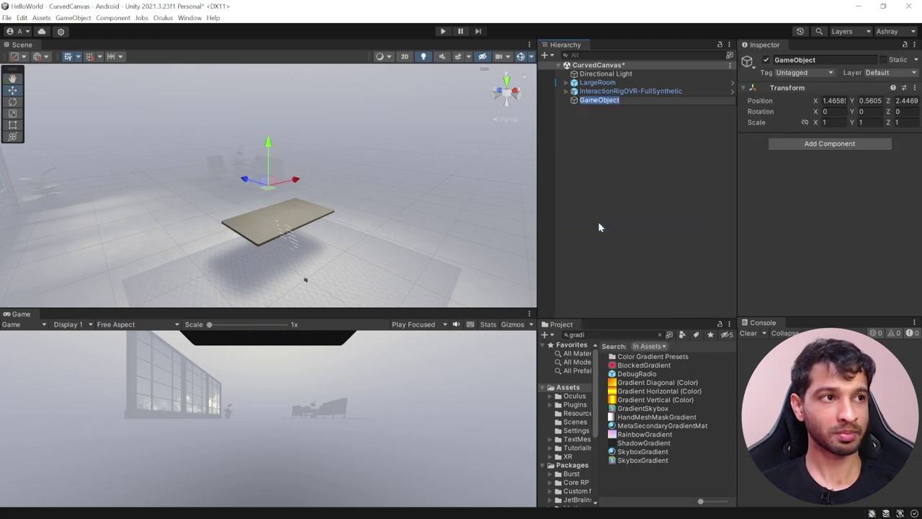
text(CurvedCanvas)
key(Return)
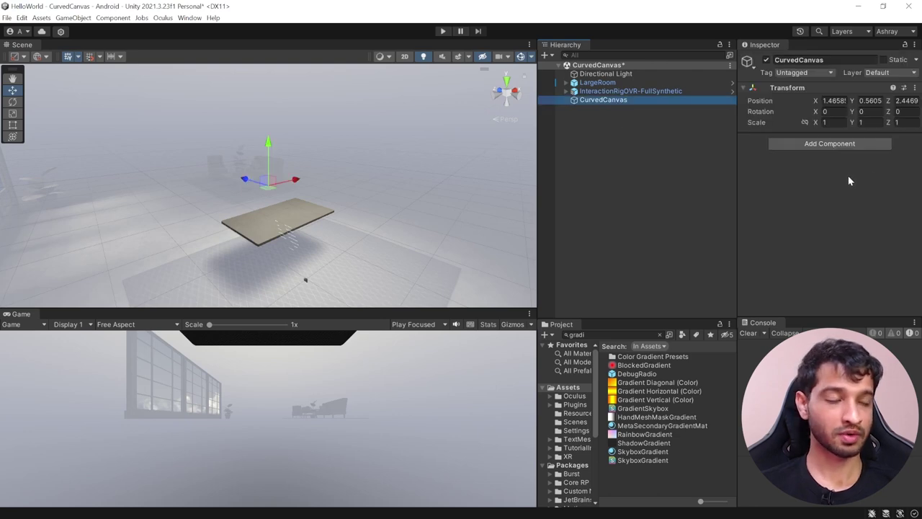
click(811, 144)
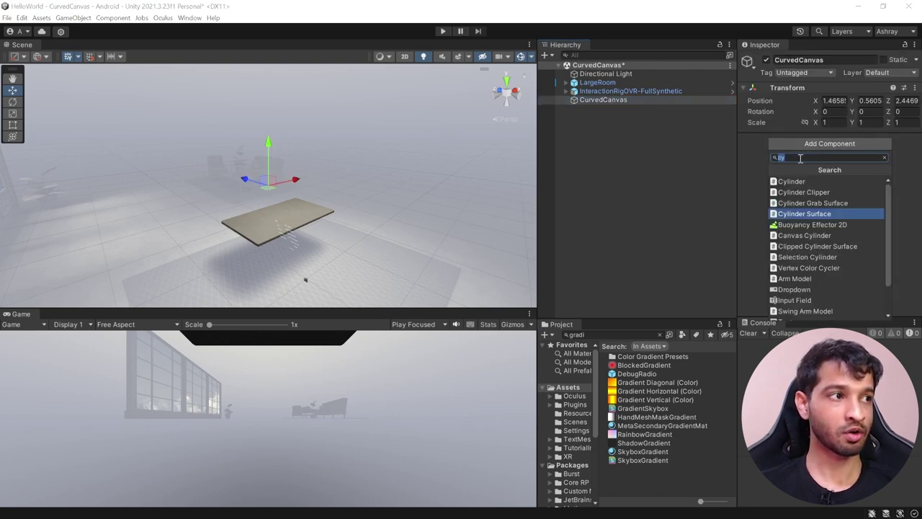
click(797, 182)
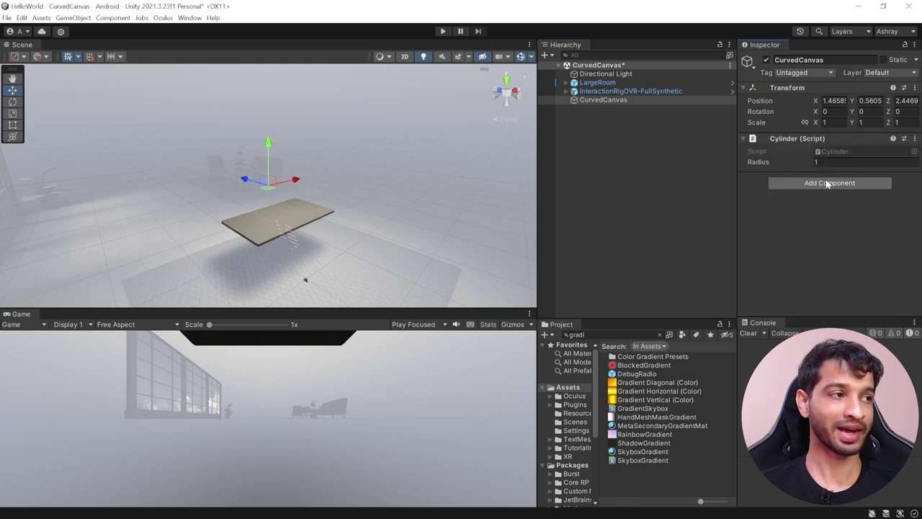
click(826, 184)
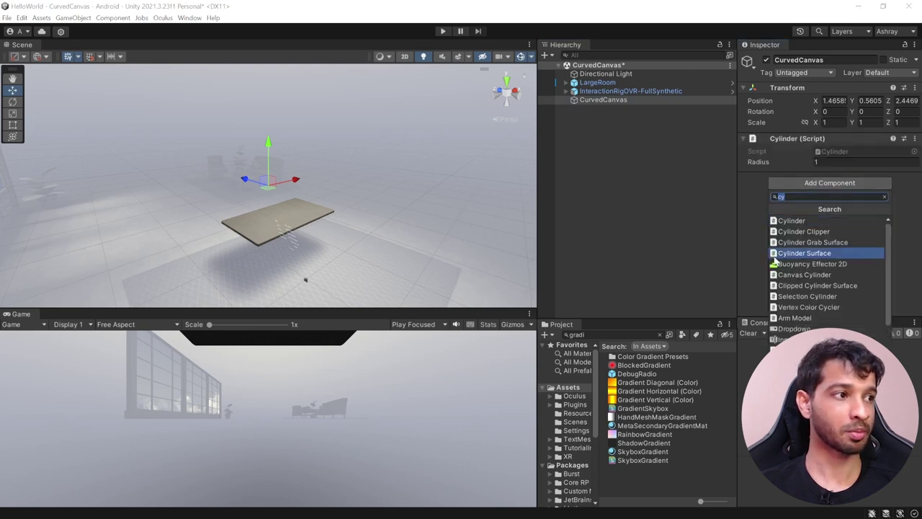
click(805, 253)
- Link the Cylinder to the Cylinder Surface, set to Facing In with Height 0
drag(794, 138, 845, 205)
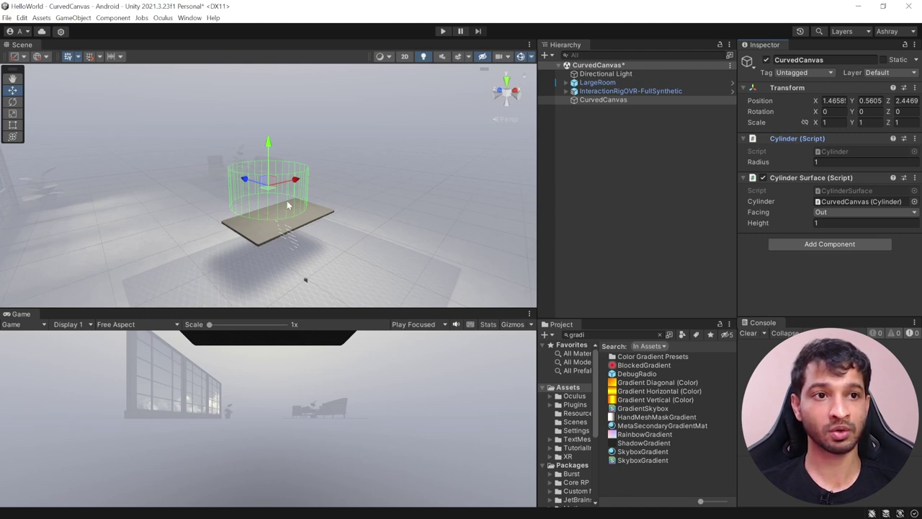
click(839, 212)
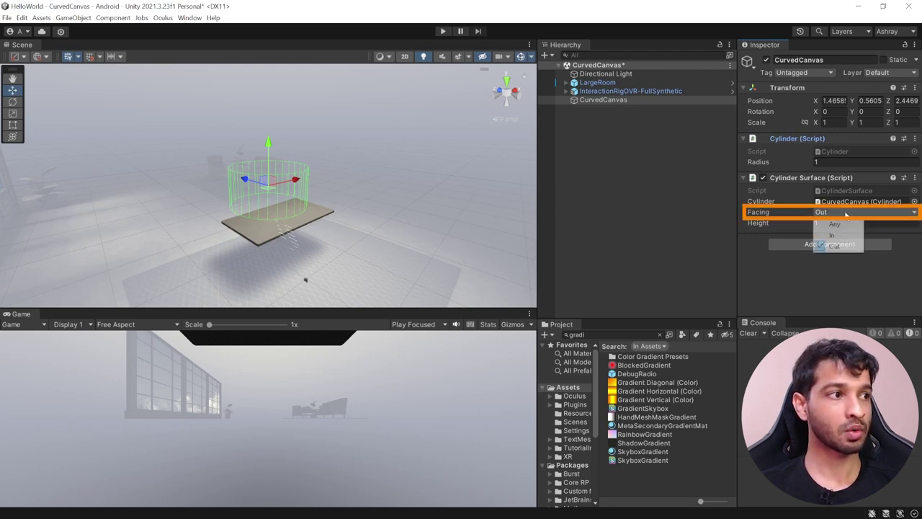
click(834, 237)
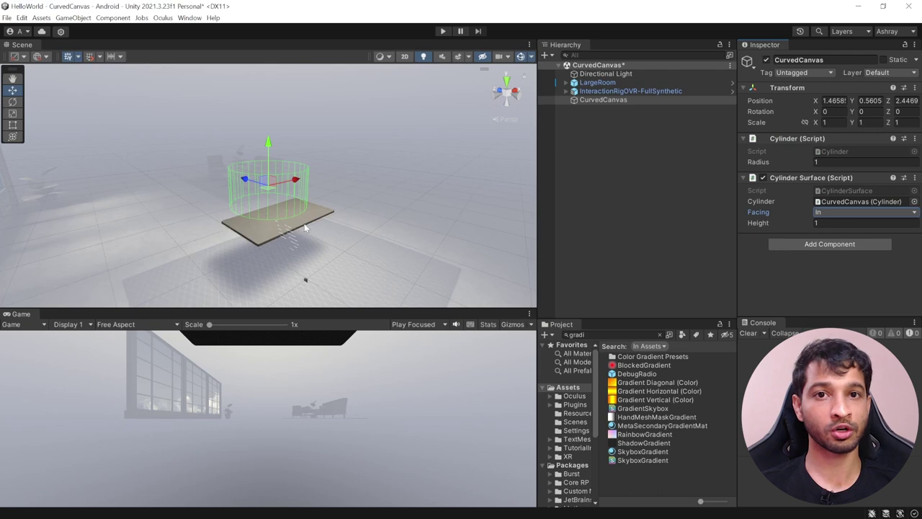
click(828, 222)
text(0)
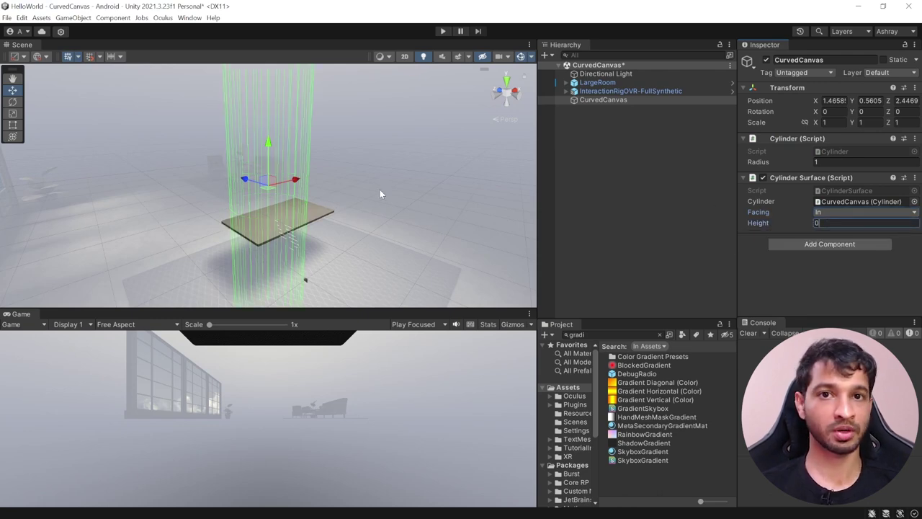
click(639, 170)
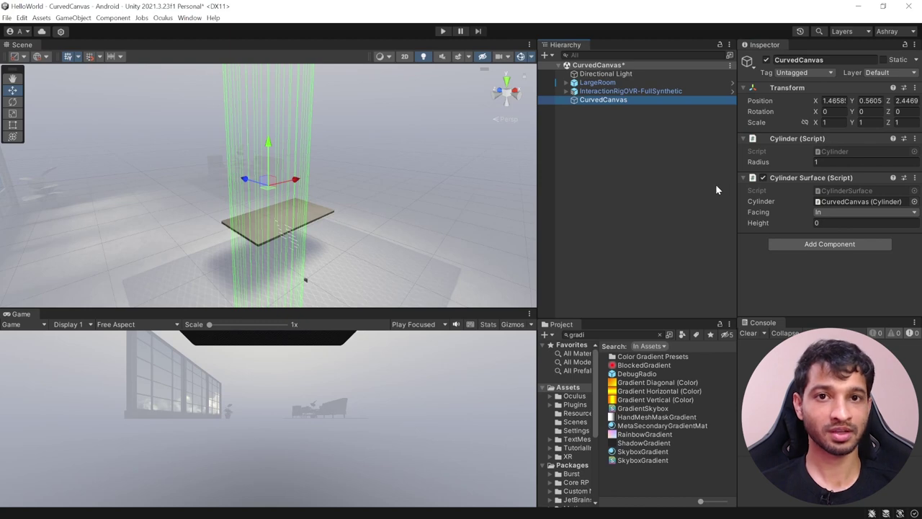
- Add an InteractableCanvas child under CurvedCanvas holding a new UI Canvas
right_click(591, 105)
click(648, 216)
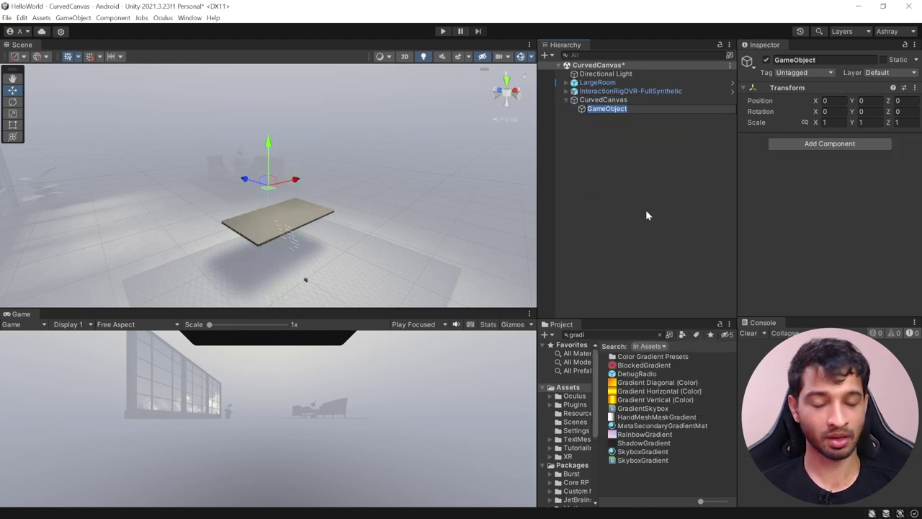
text(InteractableCanvas)
right_click(598, 108)
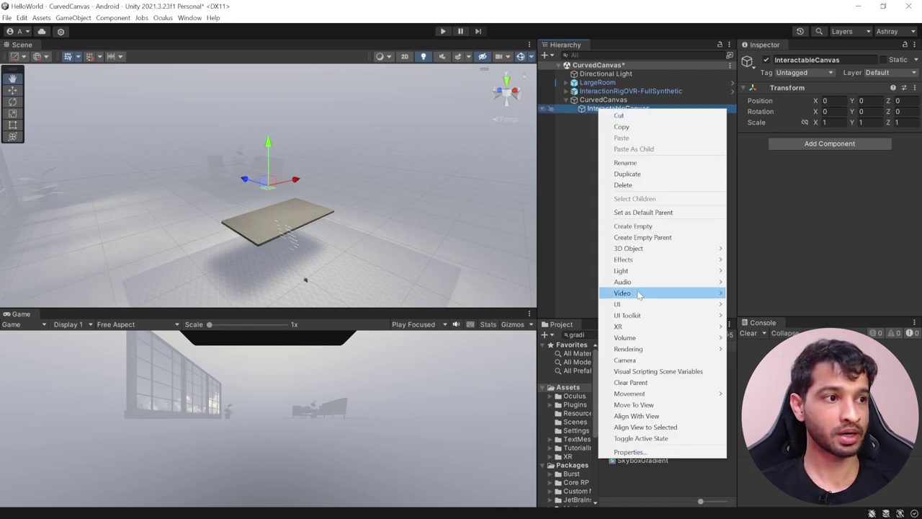
mouse_move(634, 303)
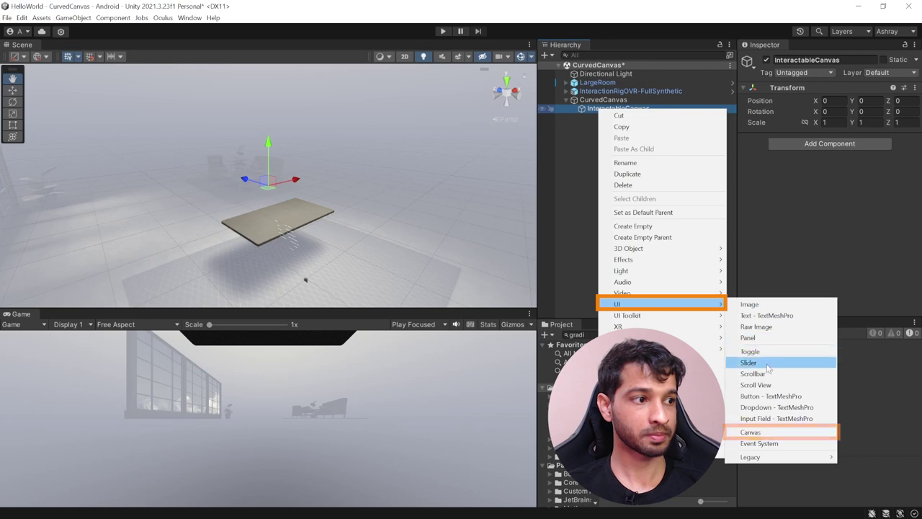
click(750, 432)
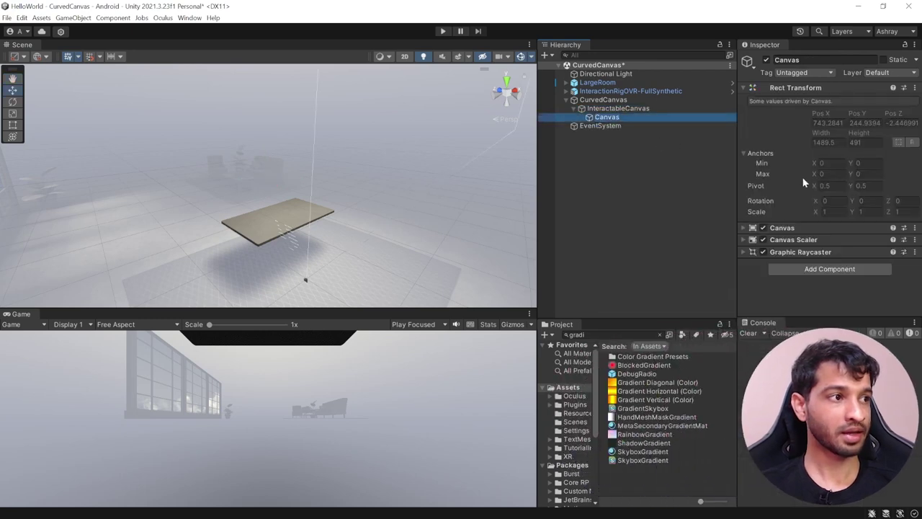
- Switch the Canvas to World Space, zero its position and scale it to 0.002
click(744, 229)
scroll(810, 195, down, 2)
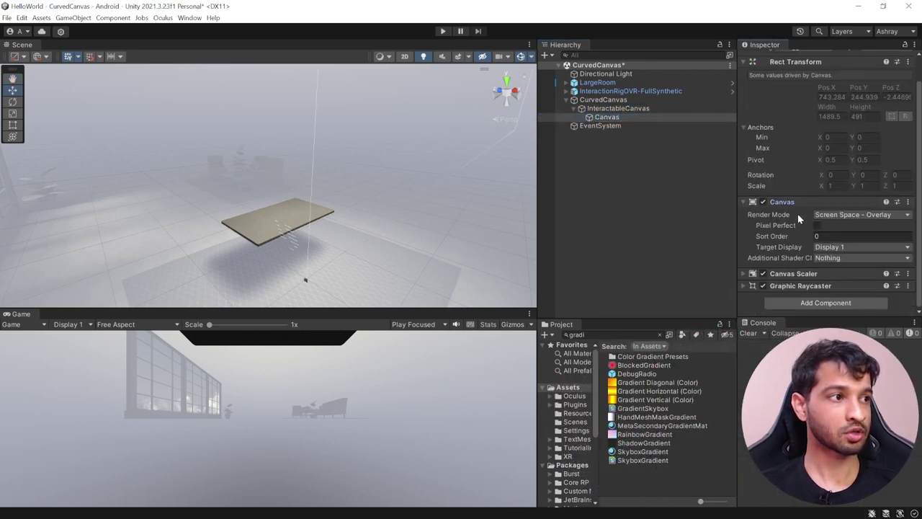
click(829, 215)
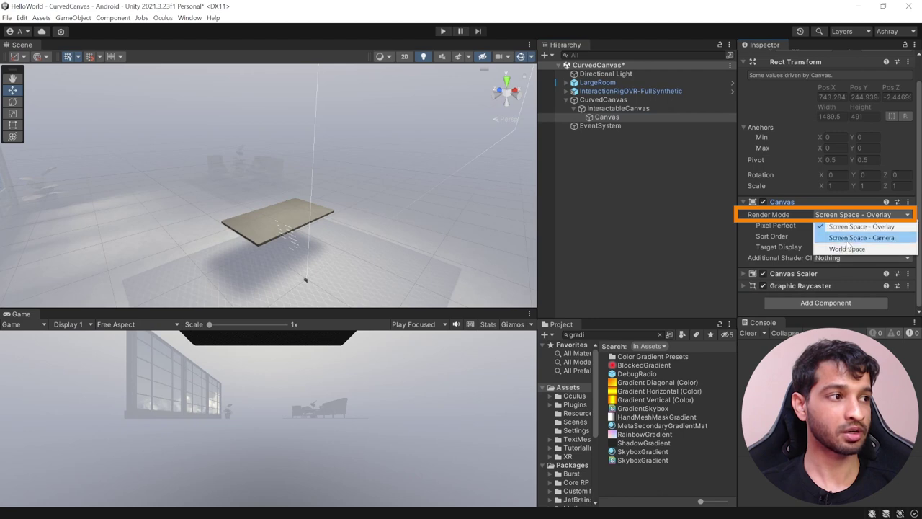
click(843, 249)
click(832, 96)
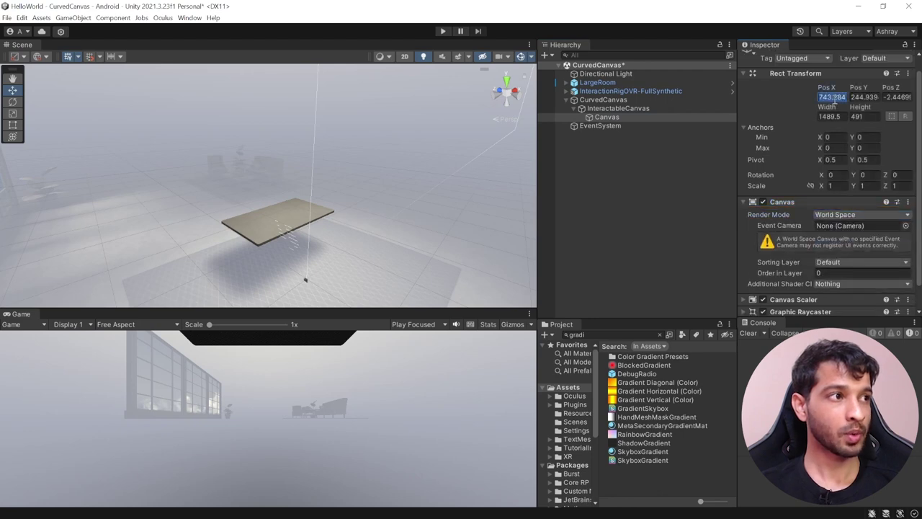
text(0)
key(Tab)
text(0)
key(Tab)
text(0)
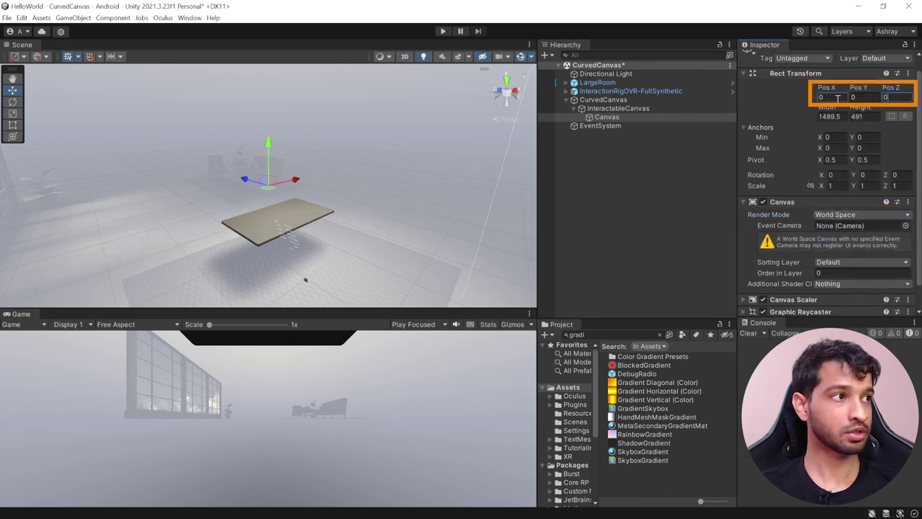
click(842, 186)
text(0.002)
key(Return)
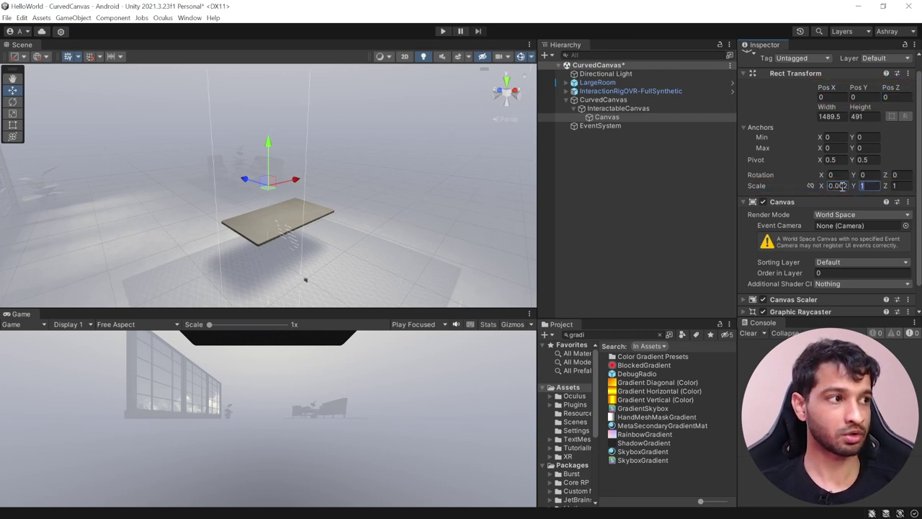
- Set the Canvas width to 780 and height to 480
click(844, 118)
text(780)
click(868, 117)
text(480)
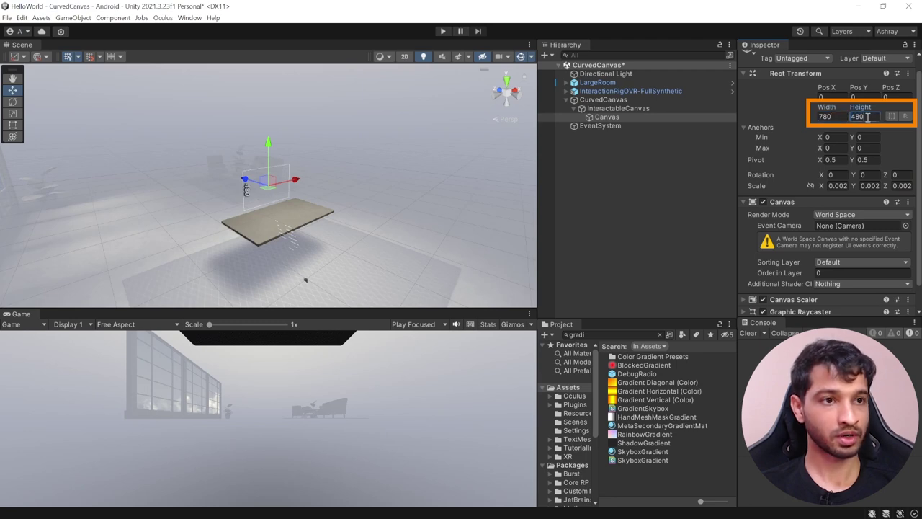
scroll(356, 154, up, 5)
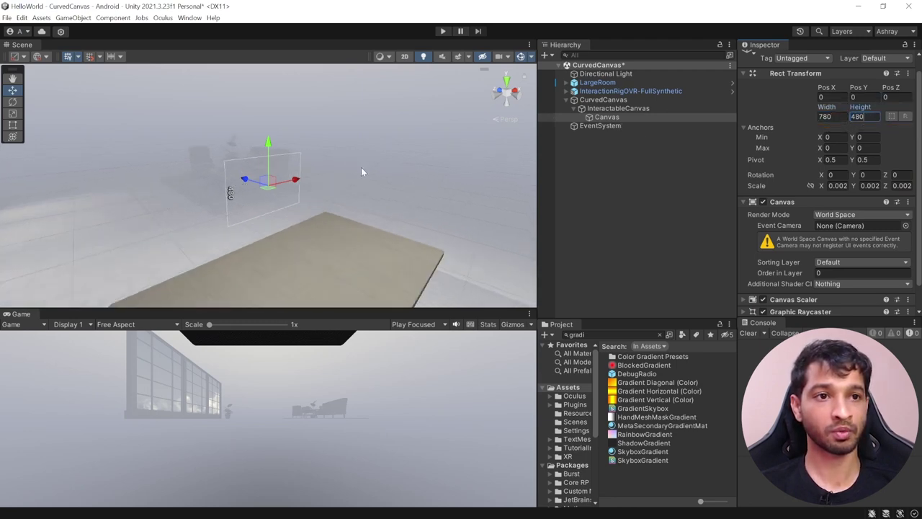
scroll(348, 171, down, 4)
click(634, 109)
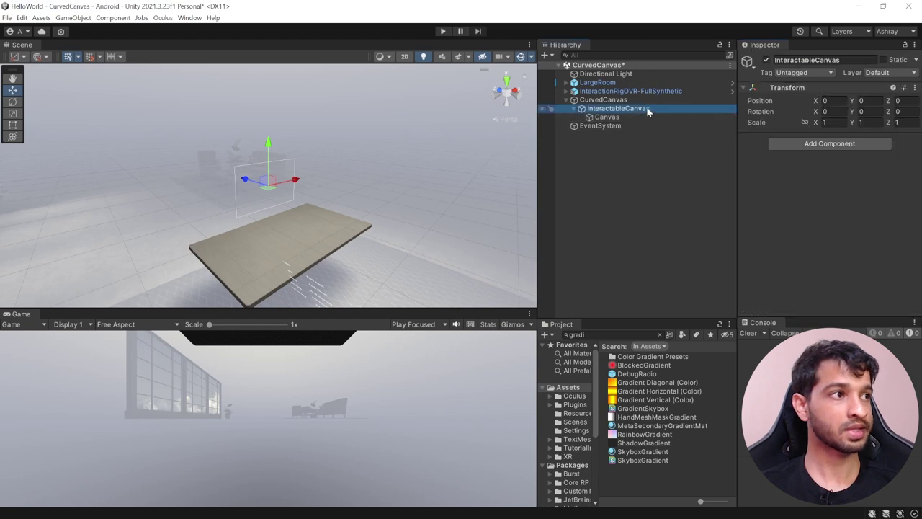
- Place CurvedCanvas at position 0, 1.5, 0 with a cylinder radius of 1.5
click(642, 100)
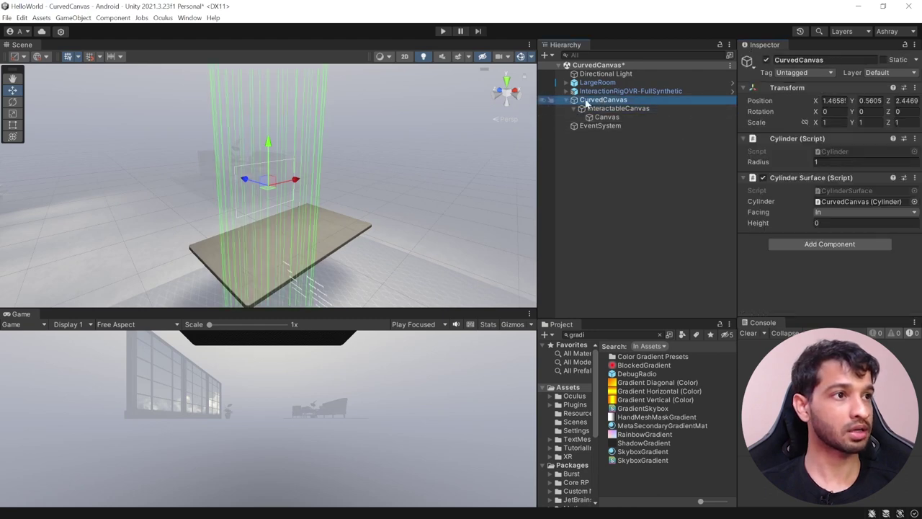
click(834, 101)
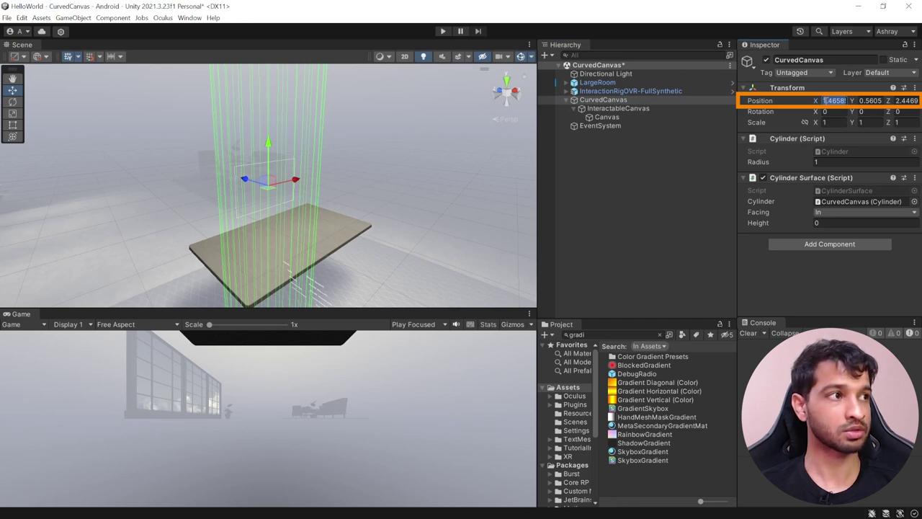
text(0)
key(Tab)
text(0)
key(Tab)
text(0)
key(Return)
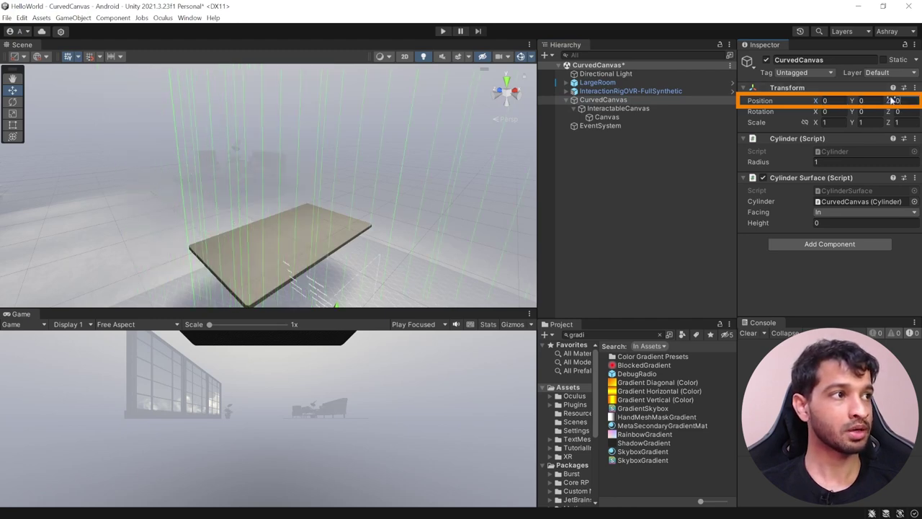
text(1.5)
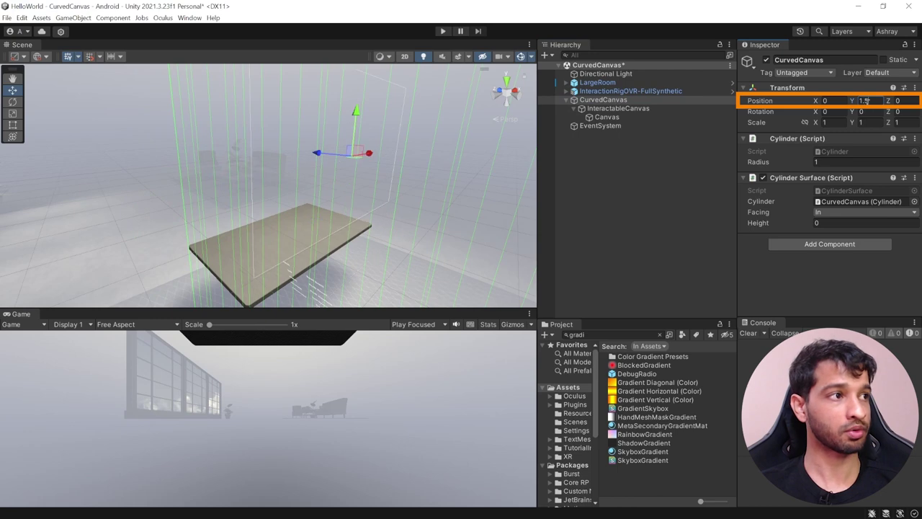
click(823, 161)
text(1.5)
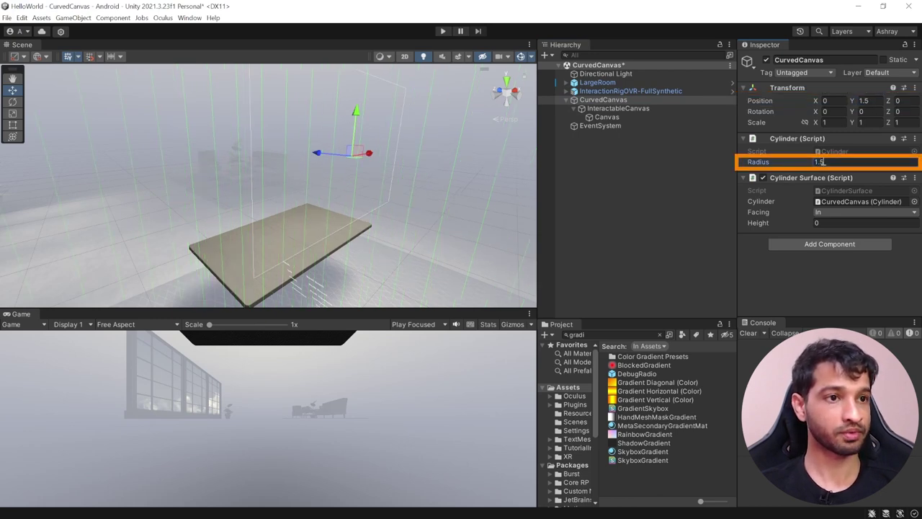
- Move InteractableCanvas to Z 1.5 and review the curved canvas in the scene
click(618, 109)
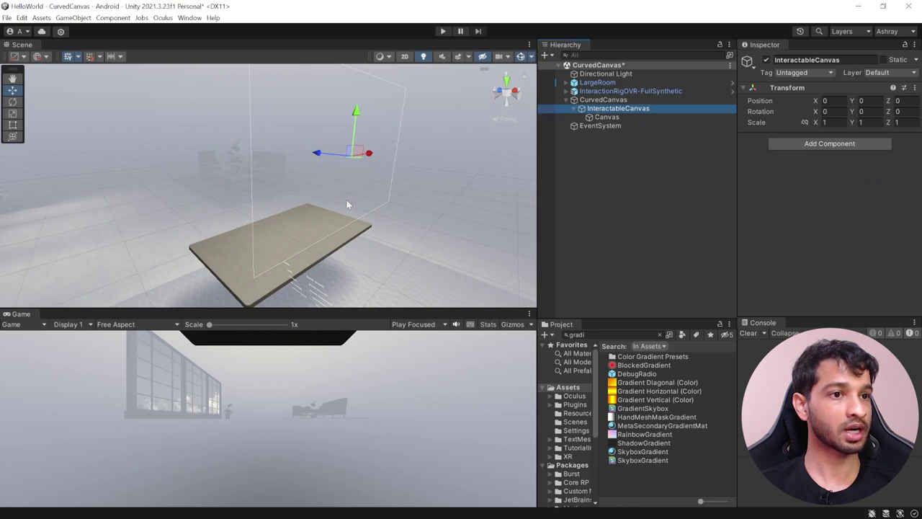
middle_drag(346, 199, 333, 202)
scroll(346, 209, down, 4)
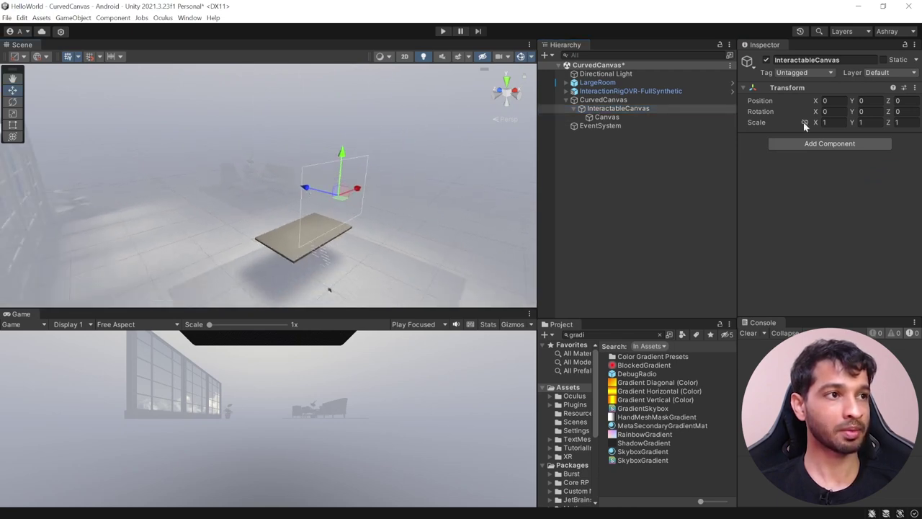
click(901, 100)
text(1.5)
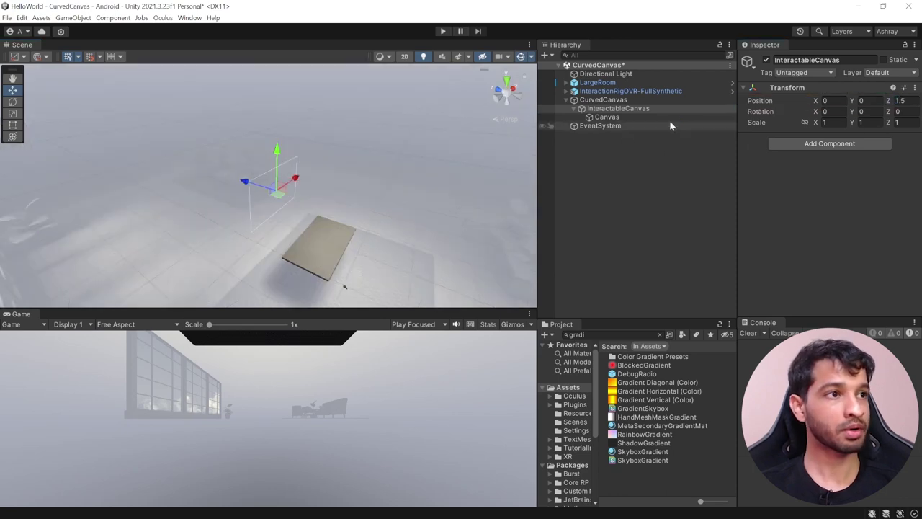
click(606, 100)
right_drag(316, 142, 292, 147)
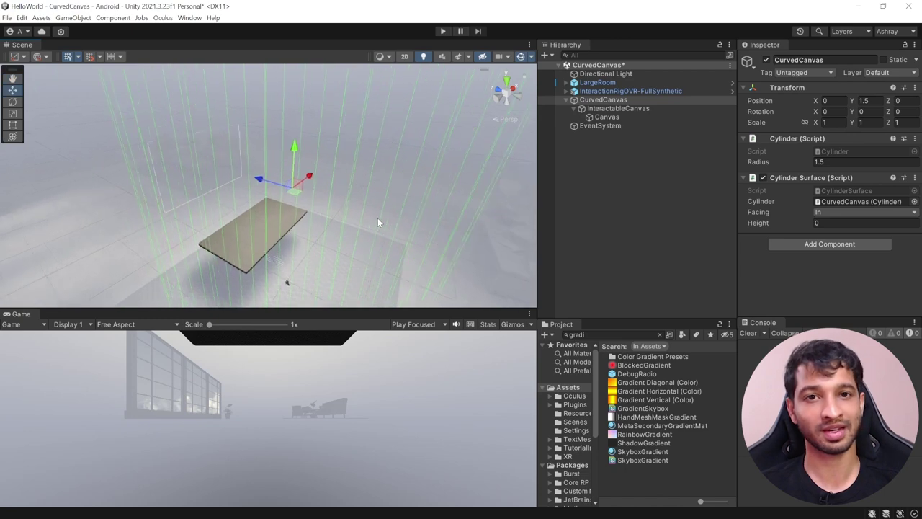
- Add a Panel inside the Canvas
double_click(605, 99)
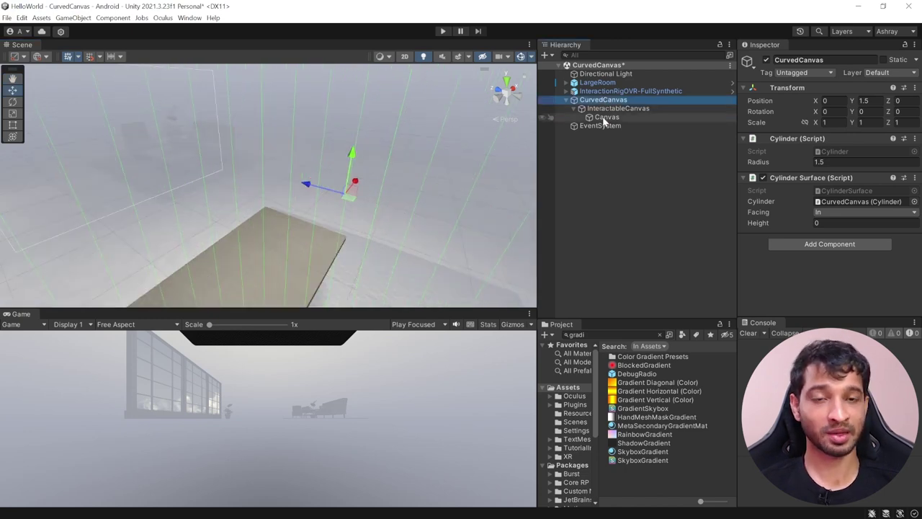
click(605, 118)
right_click(605, 118)
mouse_move(652, 314)
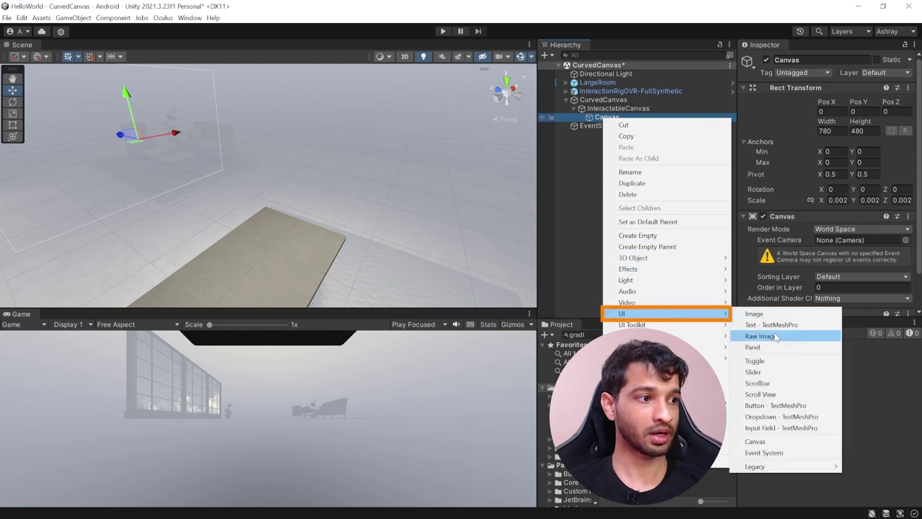
click(752, 347)
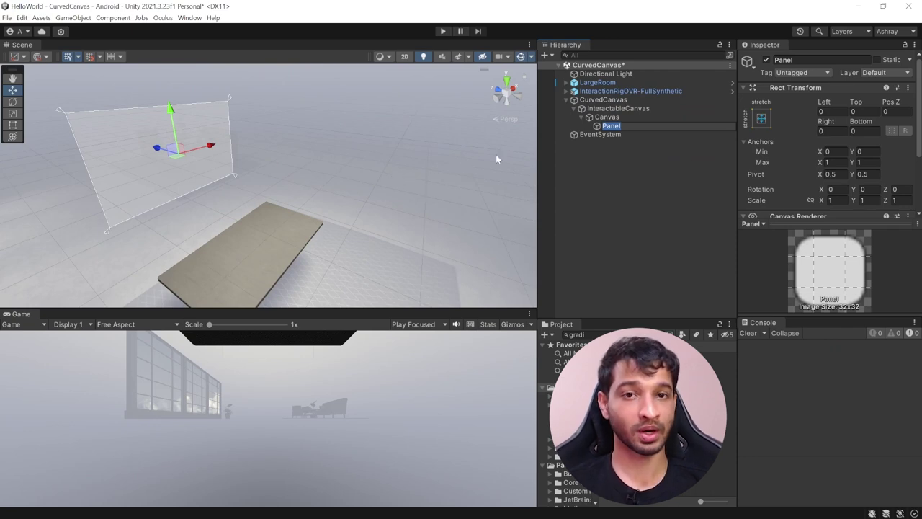
click(608, 119)
- Add a TextMeshPro Button to the Canvas, enlarged and shifted left
right_click(610, 121)
mouse_move(717, 313)
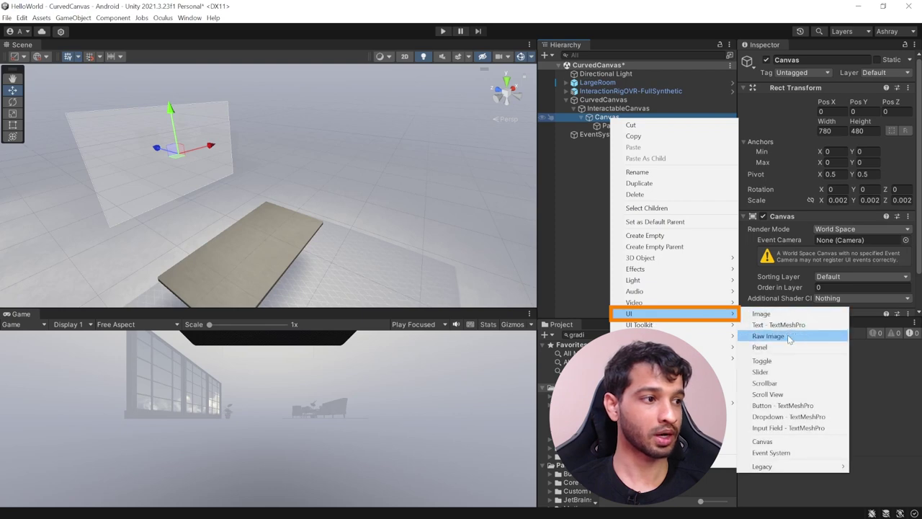
click(784, 406)
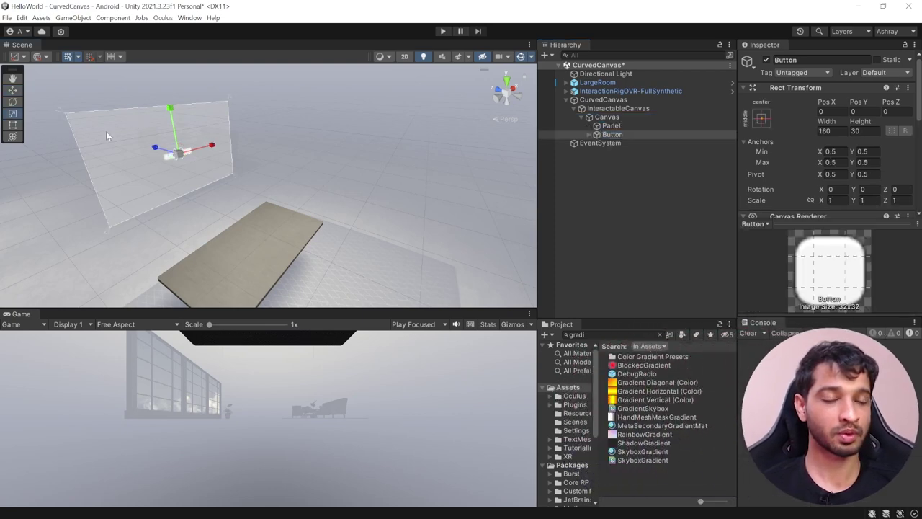
drag(178, 154, 154, 117)
key(w)
- Add a Slider and move it to the Canvas's lower left
right_click(606, 117)
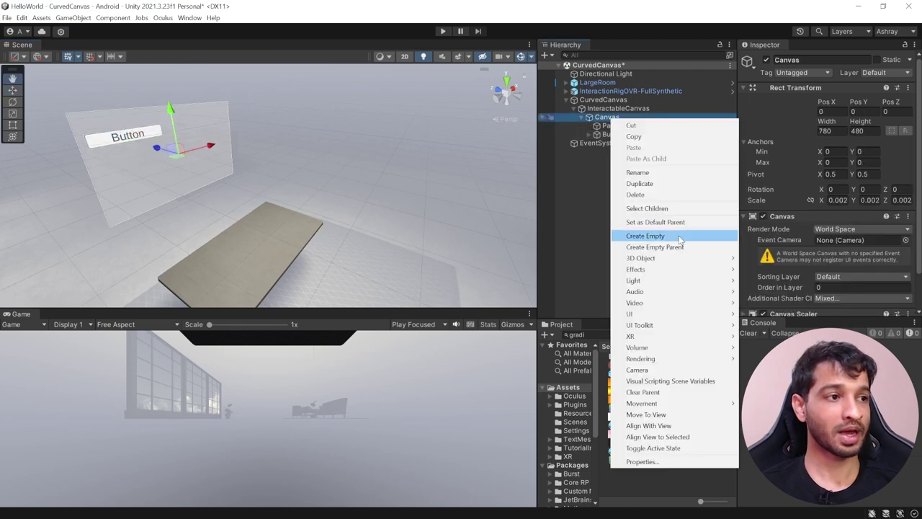
mouse_move(685, 315)
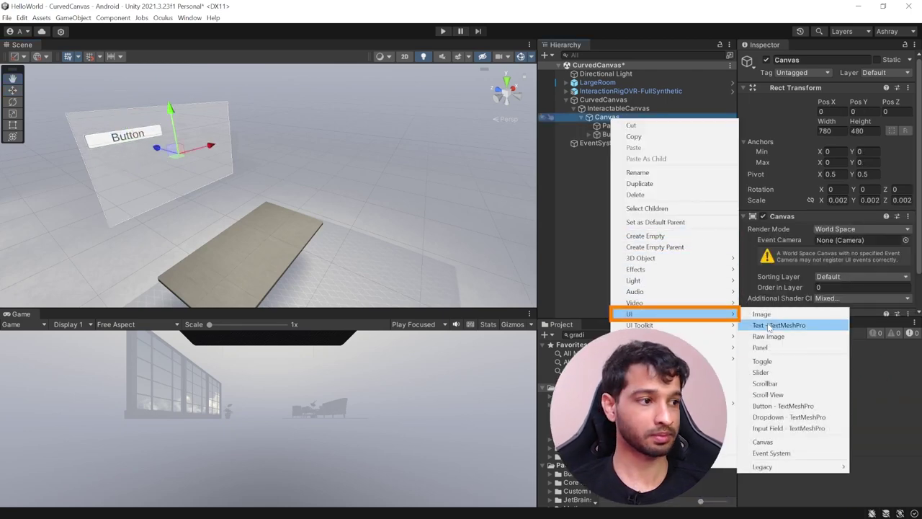
click(761, 372)
key(r)
key(w)
drag(179, 156, 144, 177)
- Add a Scroll View to the Canvas and drag it into place
right_click(607, 116)
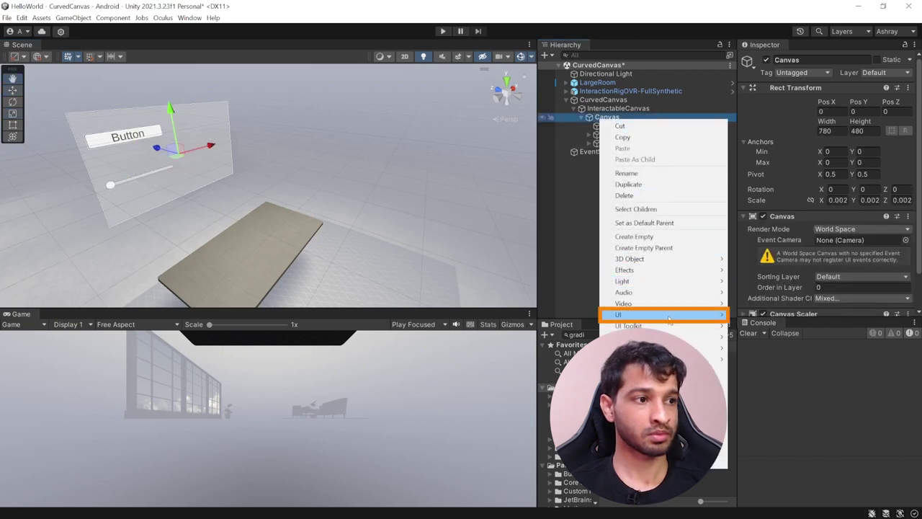
mouse_move(668, 318)
click(757, 393)
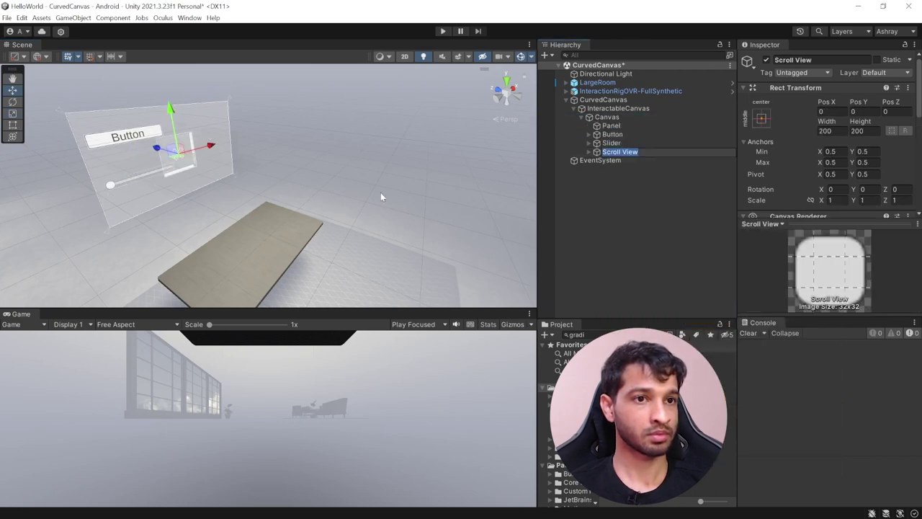
drag(195, 147, 229, 144)
- Add a Canvas Render Texture component to the Canvas with the Canvas assigned to it
click(607, 117)
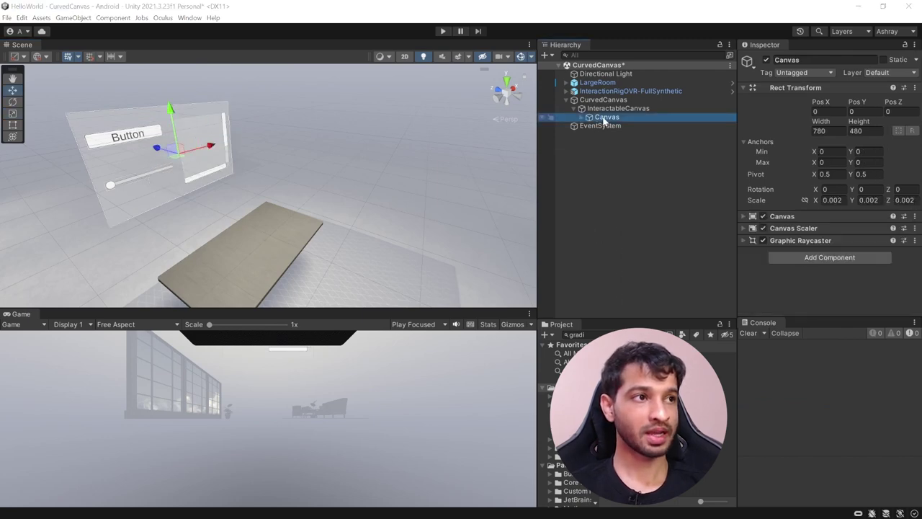
click(829, 257)
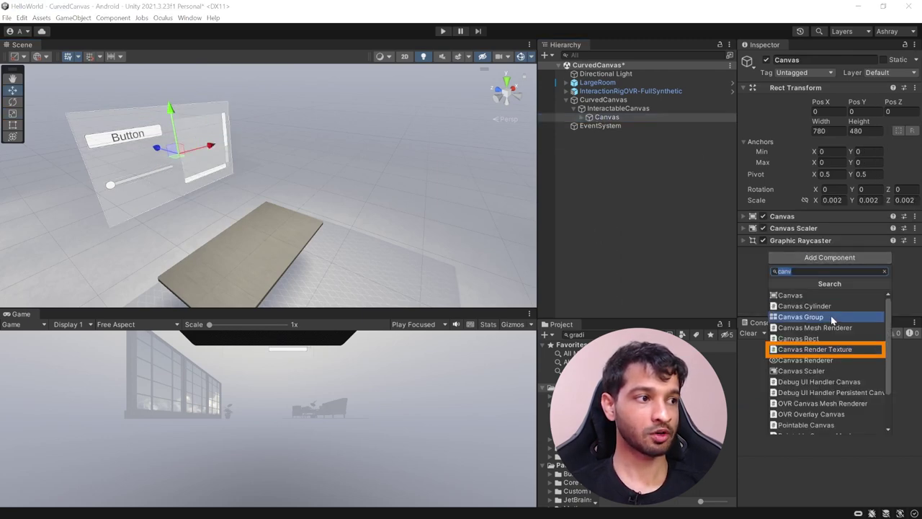
click(787, 350)
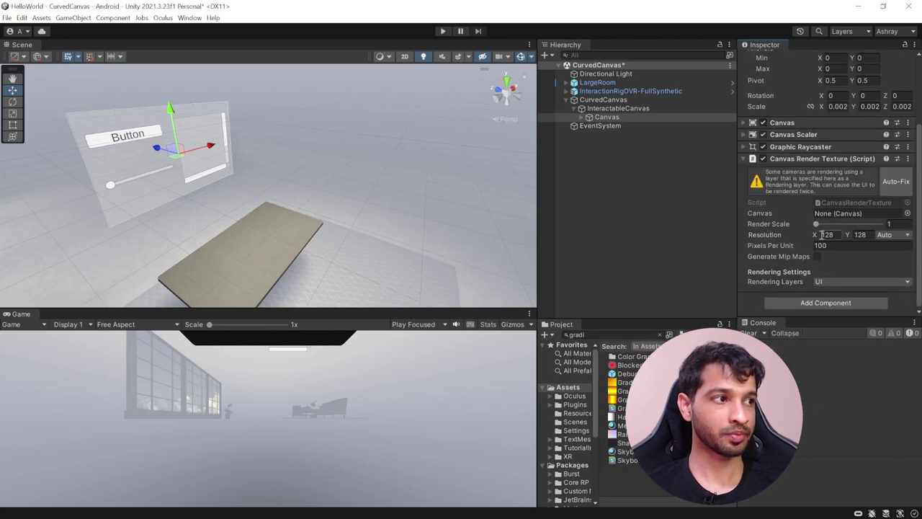
scroll(775, 209, up, 2)
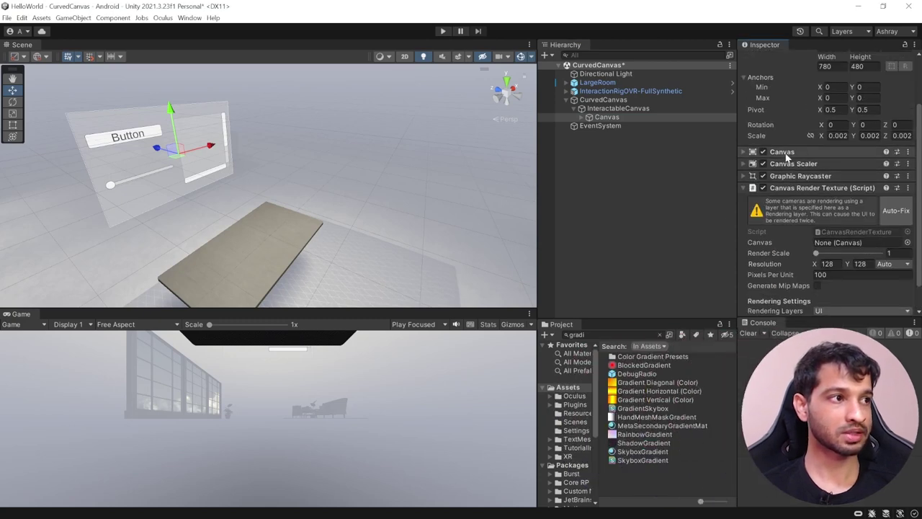
drag(782, 194, 847, 242)
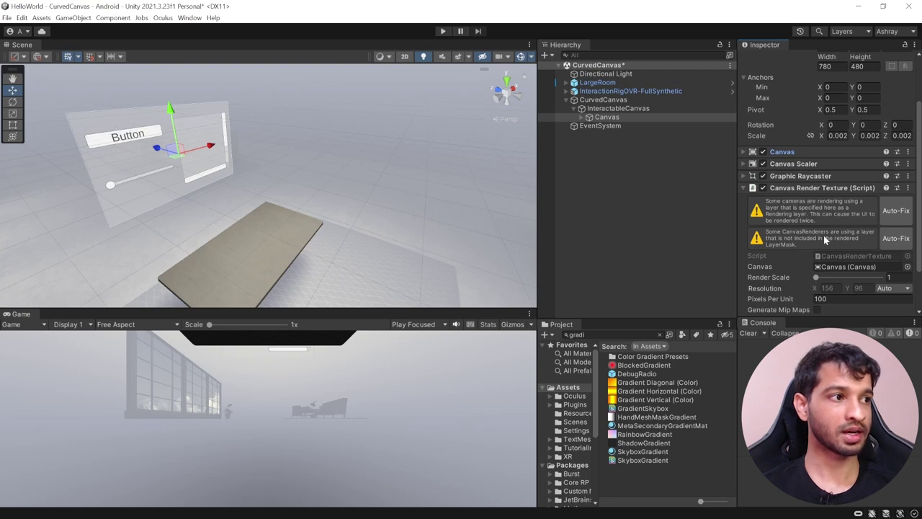
scroll(825, 240, down, 2)
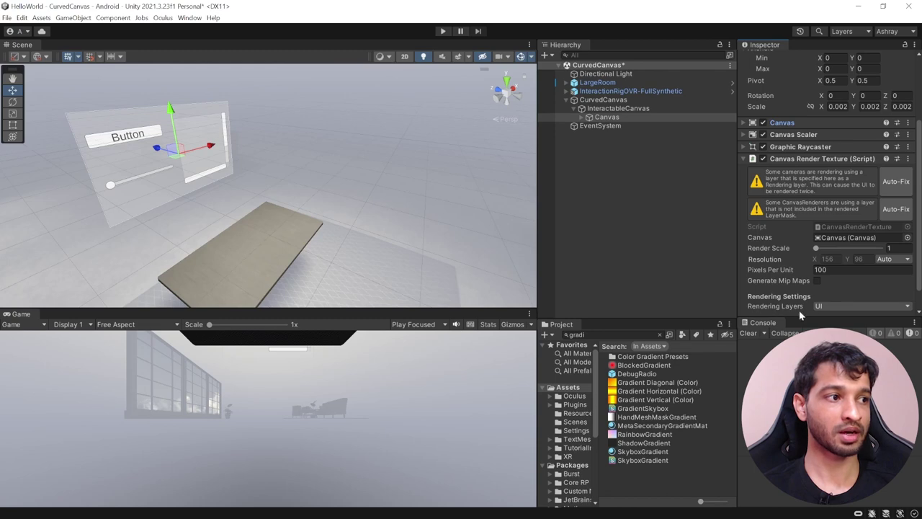
- Auto-fix the wrong-layer warning so the Panel and other UI elements use the UI layer
click(581, 117)
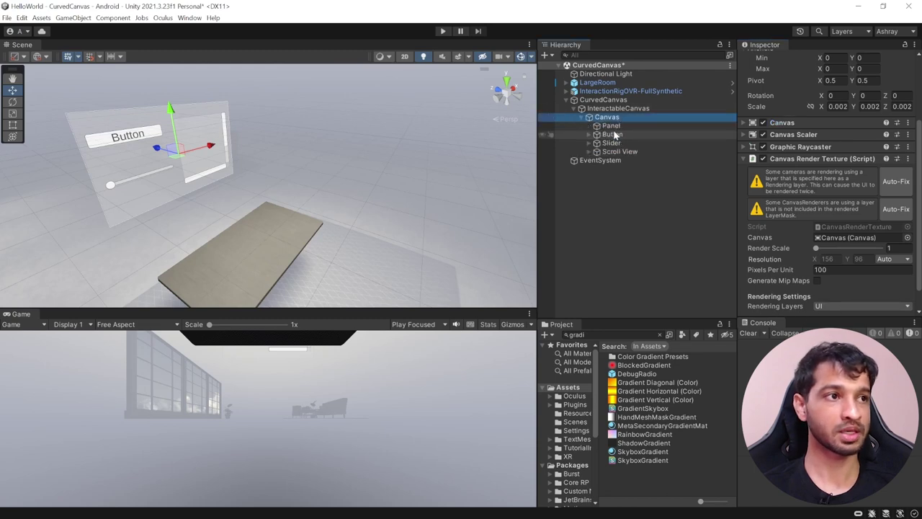
click(613, 134)
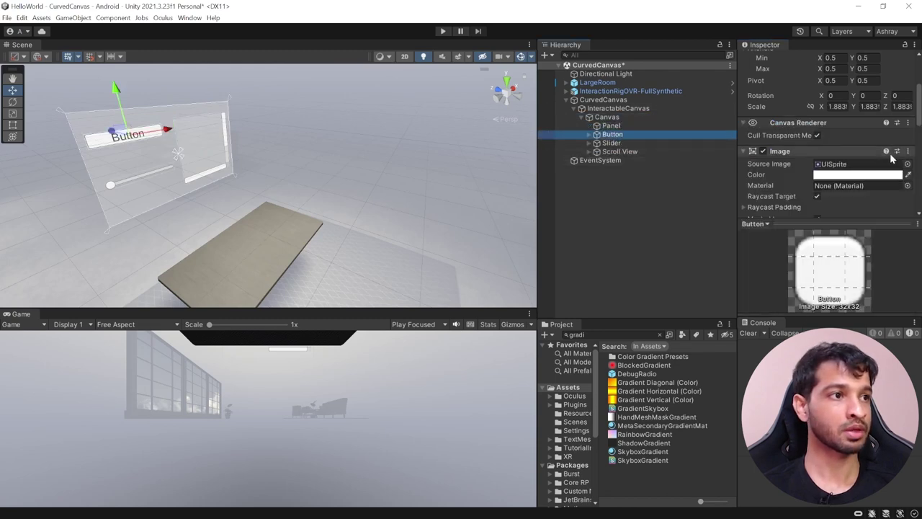
scroll(891, 159, up, 5)
click(693, 125)
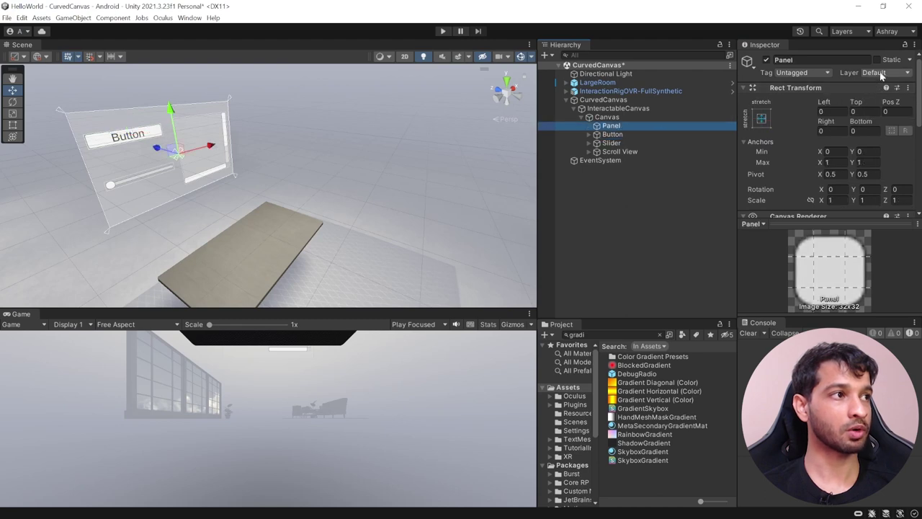
click(607, 117)
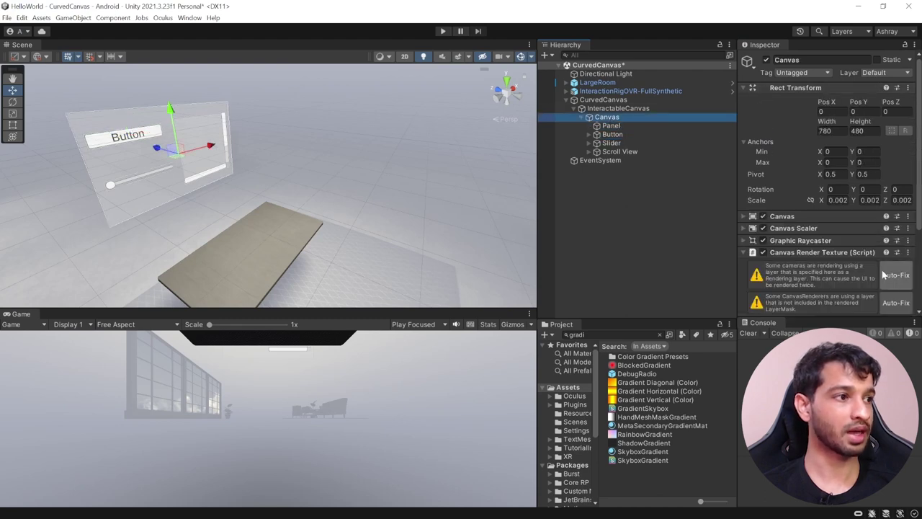
click(895, 303)
click(611, 125)
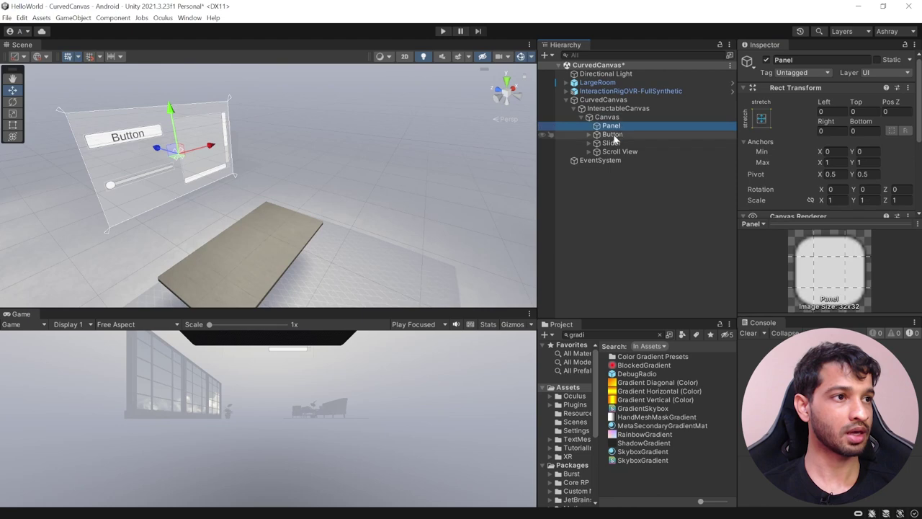
click(612, 142)
click(618, 152)
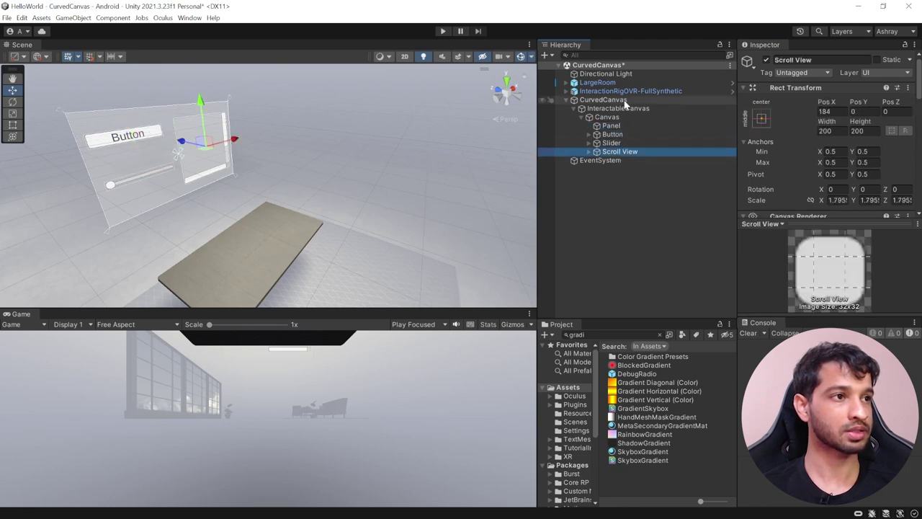
click(598, 109)
- Create an empty child named Mesh under InteractableCanvas
right_click(598, 111)
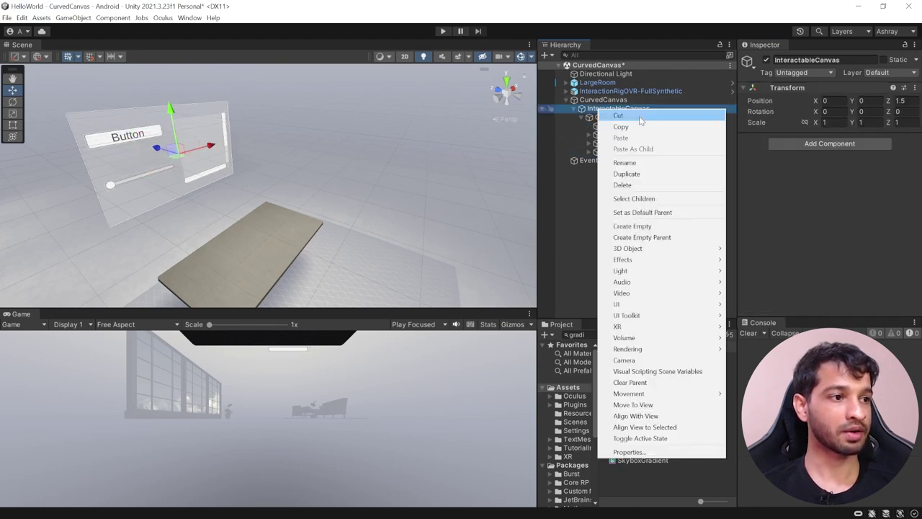
click(622, 226)
text(Mesh)
key(Return)
click(618, 108)
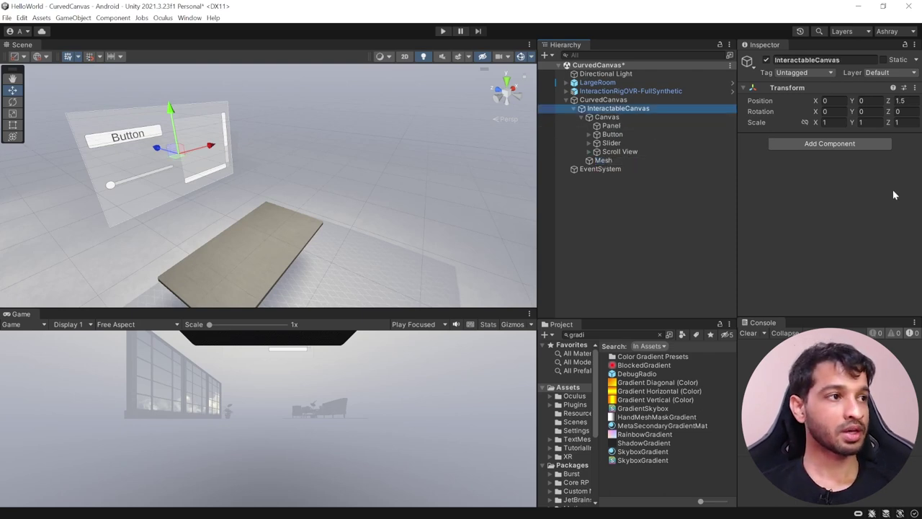
click(607, 117)
scroll(884, 243, down, 3)
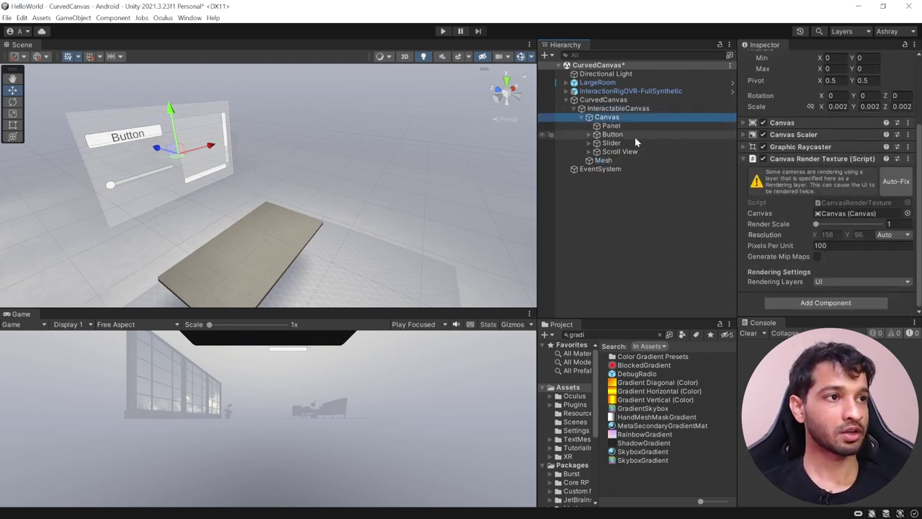
click(648, 160)
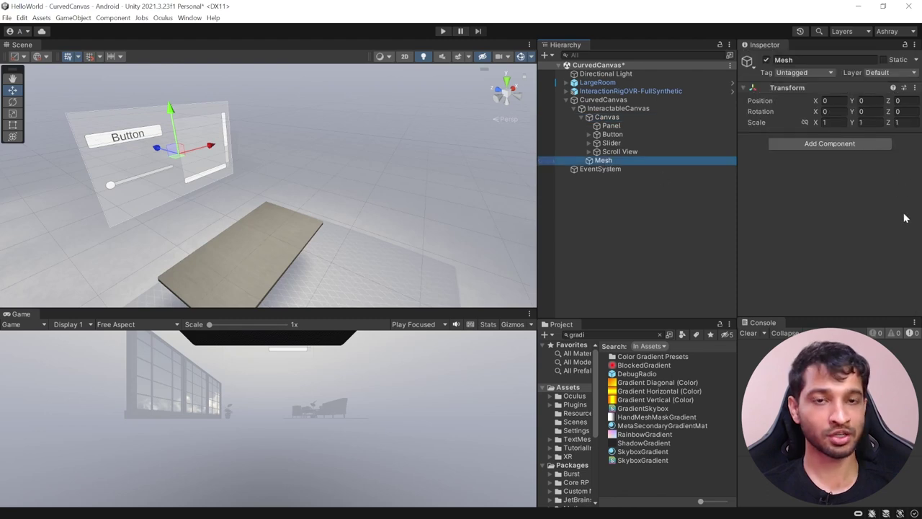
- Add a Canvas Cylinder component to Mesh, with the Canvas as its render texture
click(822, 144)
text(can)
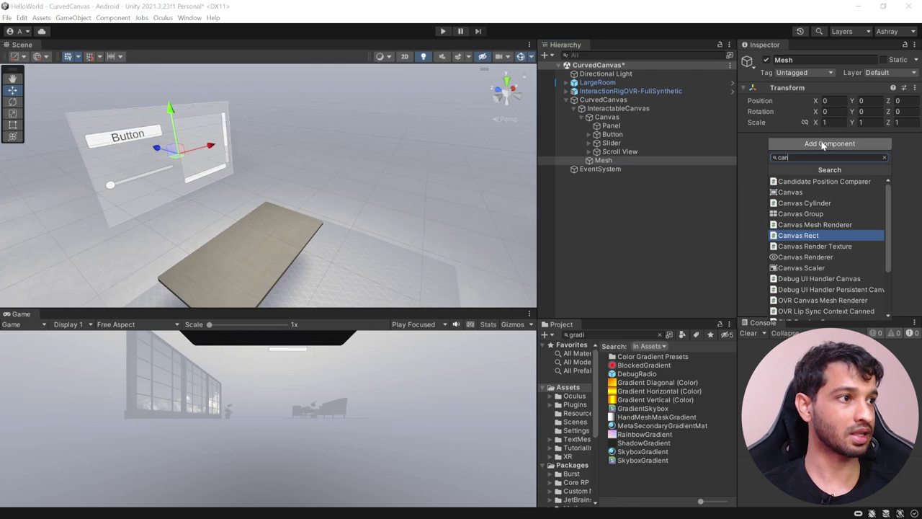
key(Up)
key(Up)
key(Up)
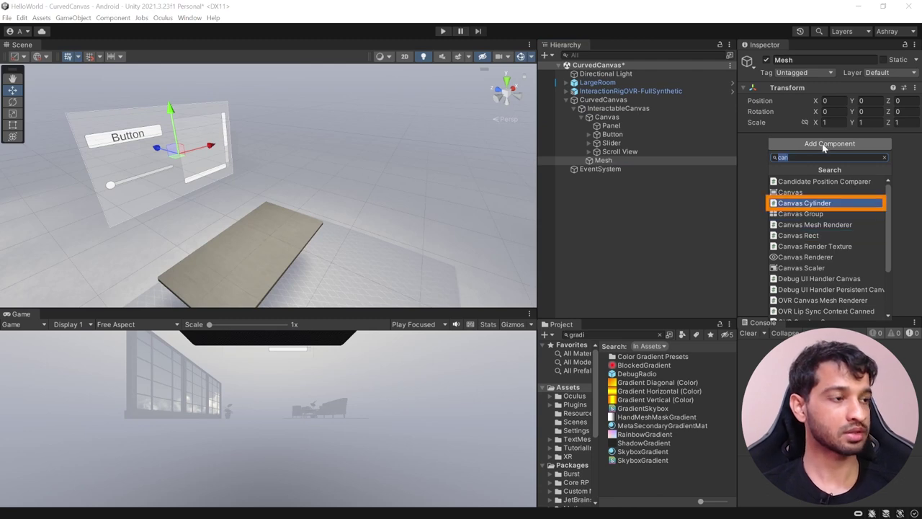
click(814, 204)
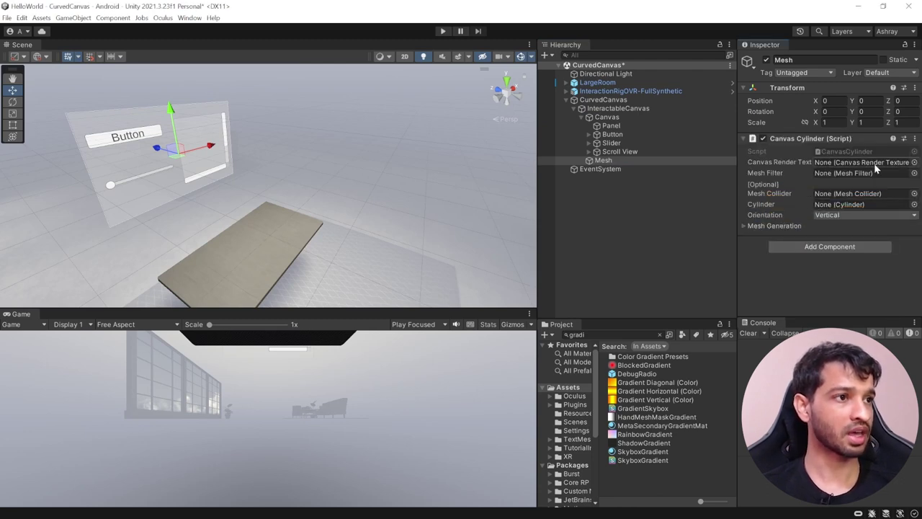
drag(607, 117, 856, 167)
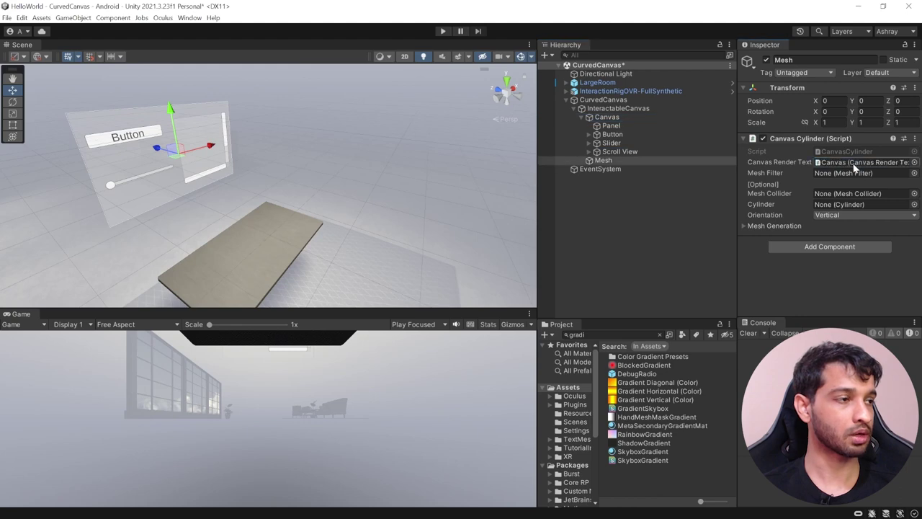
- Add Mesh Filter and Mesh Collider components to Mesh
click(801, 251)
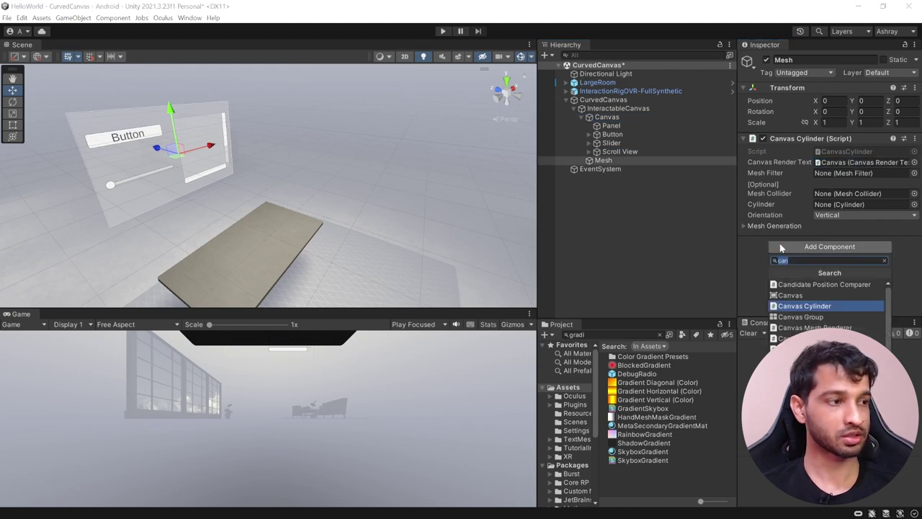
text(mesh)
key(Return)
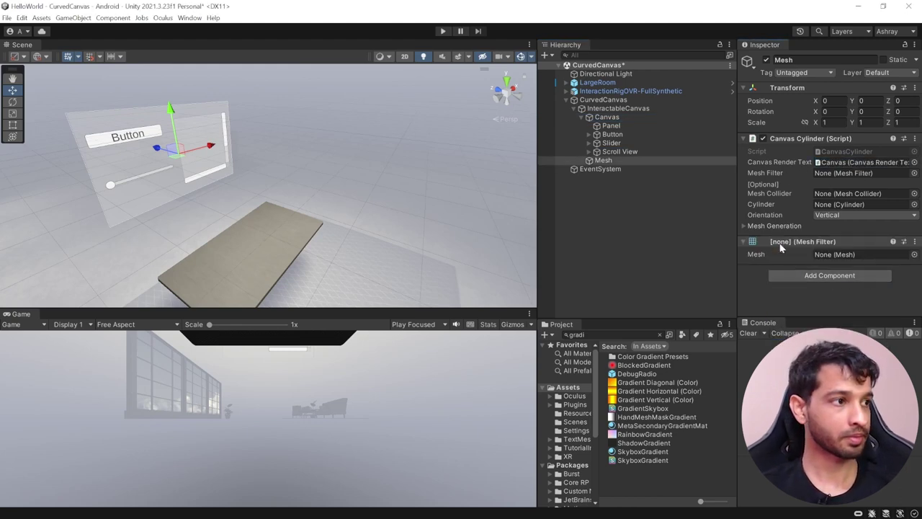
click(804, 279)
key(Up)
key(Return)
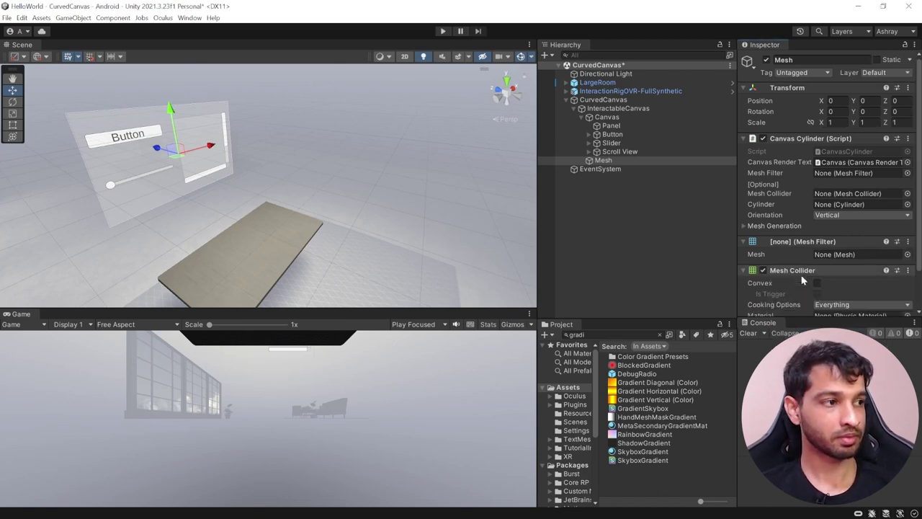
- Wire the Mesh Filter, Mesh Collider and CurvedCanvas into the Canvas Cylinder, keeping Vertical orientation
drag(797, 242, 834, 179)
drag(794, 265, 833, 195)
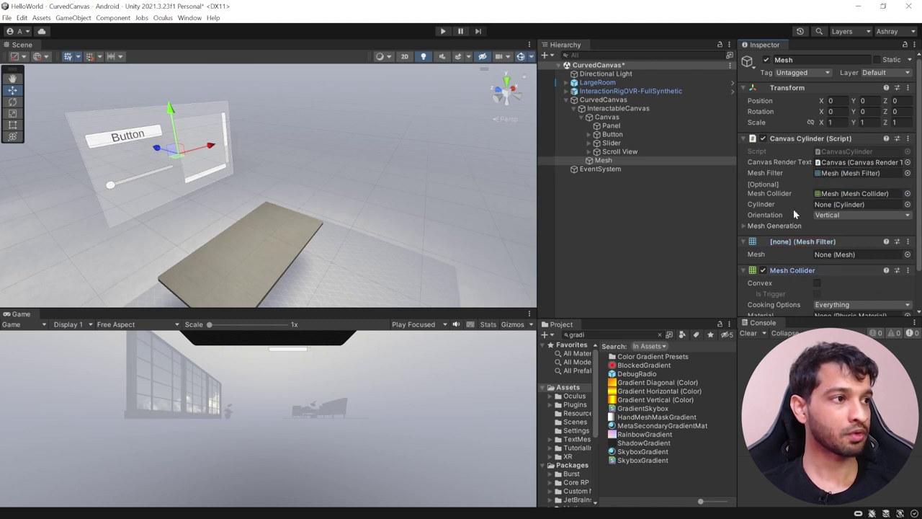
drag(605, 101, 854, 205)
click(838, 214)
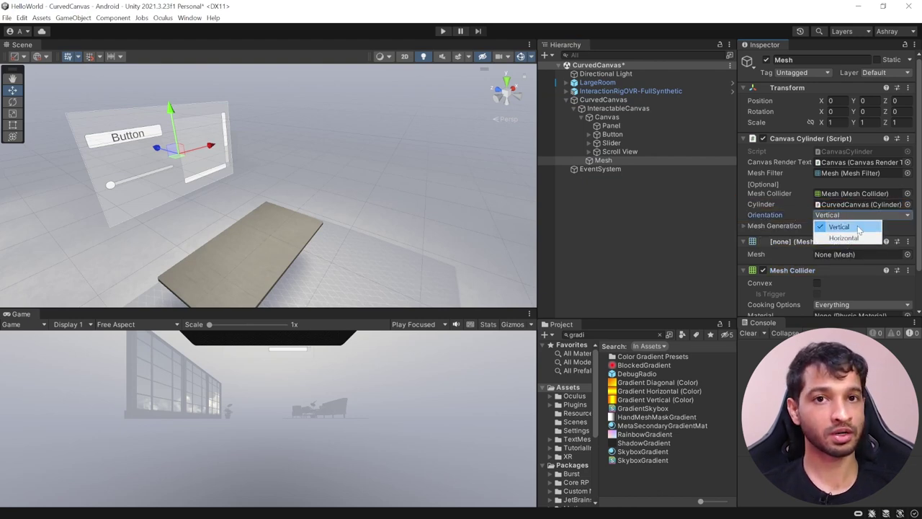
click(777, 217)
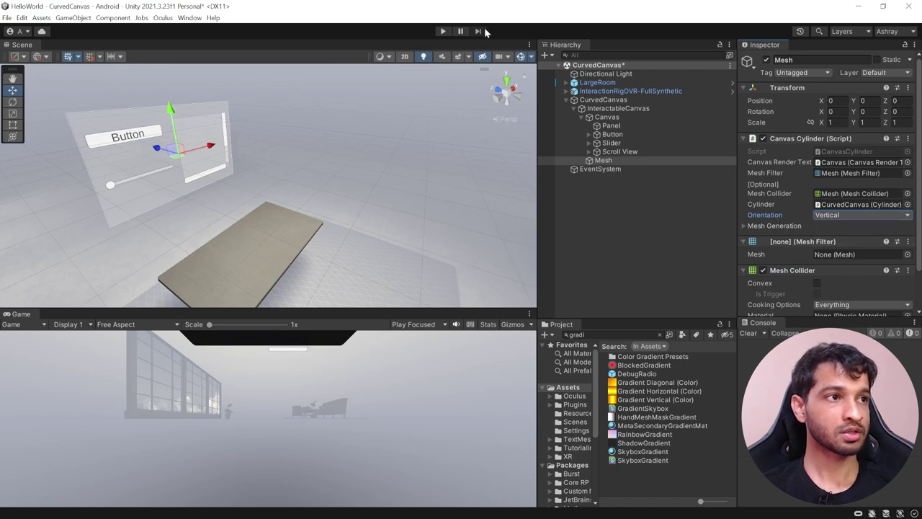
click(444, 32)
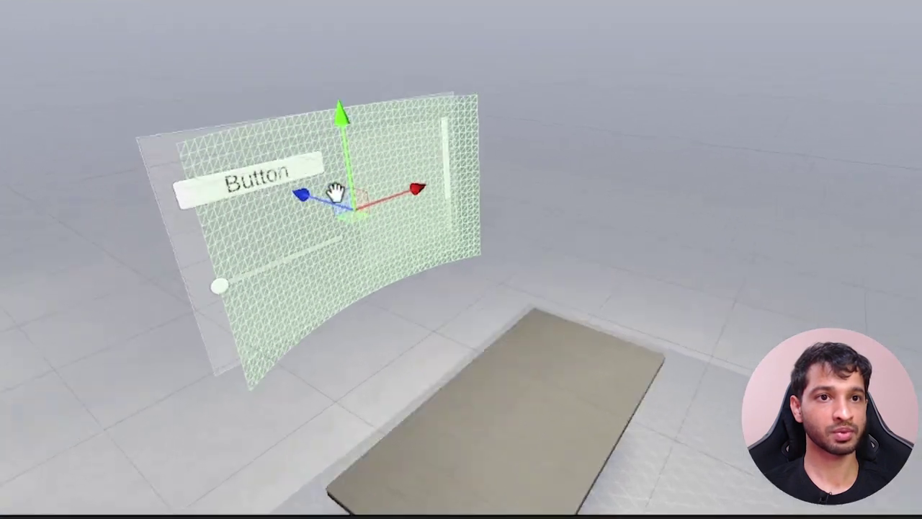
right_drag(171, 155, 183, 175)
middle_drag(366, 236, 452, 273)
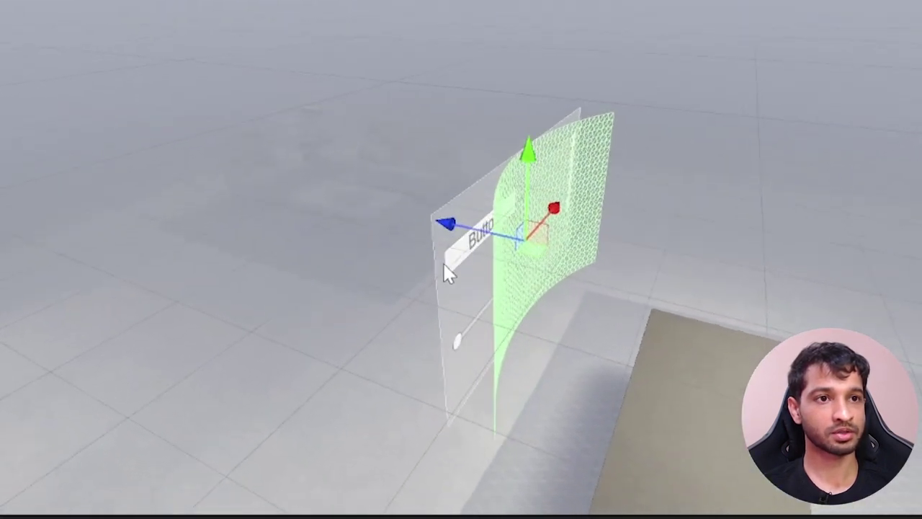
middle_drag(755, 247, 182, 132)
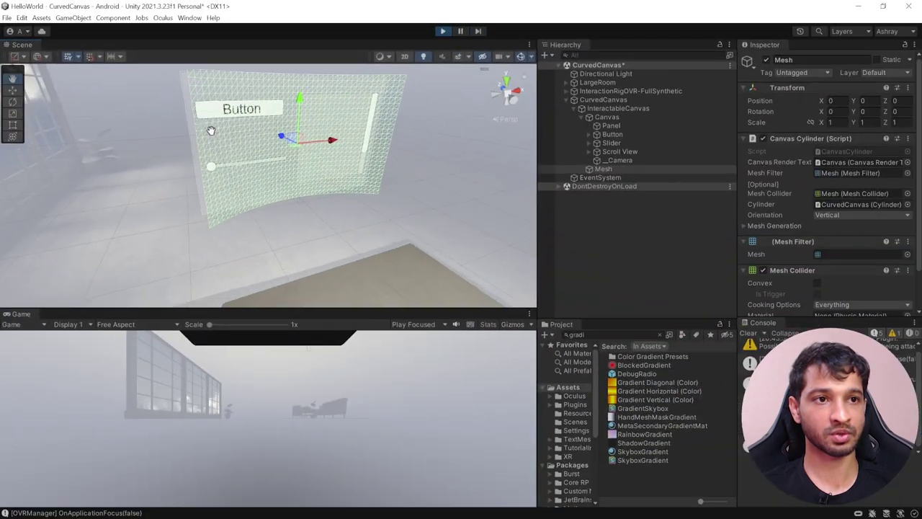
key(ctrl+p)
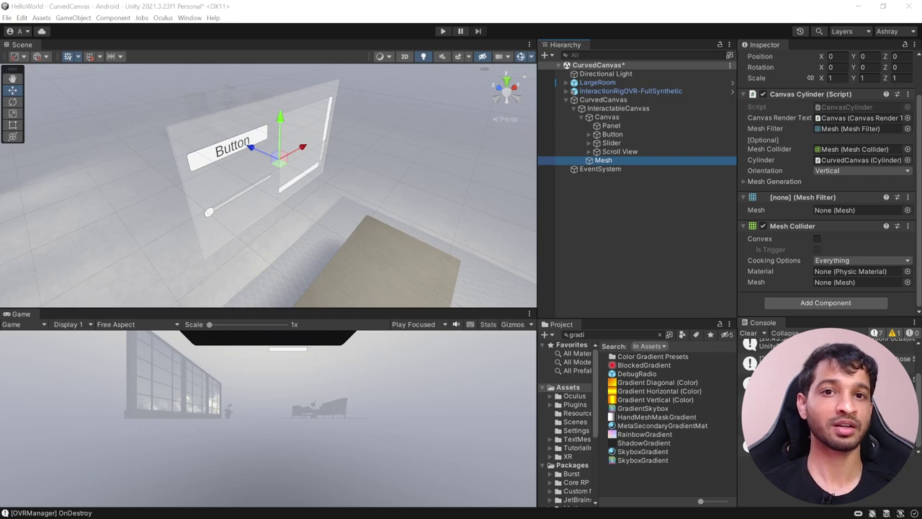
- Add an OVR Canvas Mesh Renderer to Mesh with the Canvas as its render texture
click(614, 206)
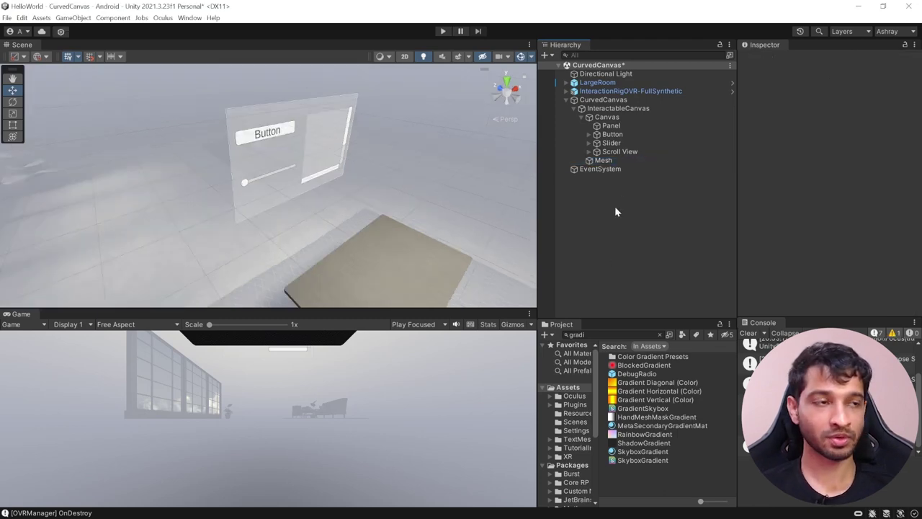
click(609, 160)
scroll(814, 223, down, 3)
click(822, 303)
click(794, 341)
scroll(805, 231, down, 3)
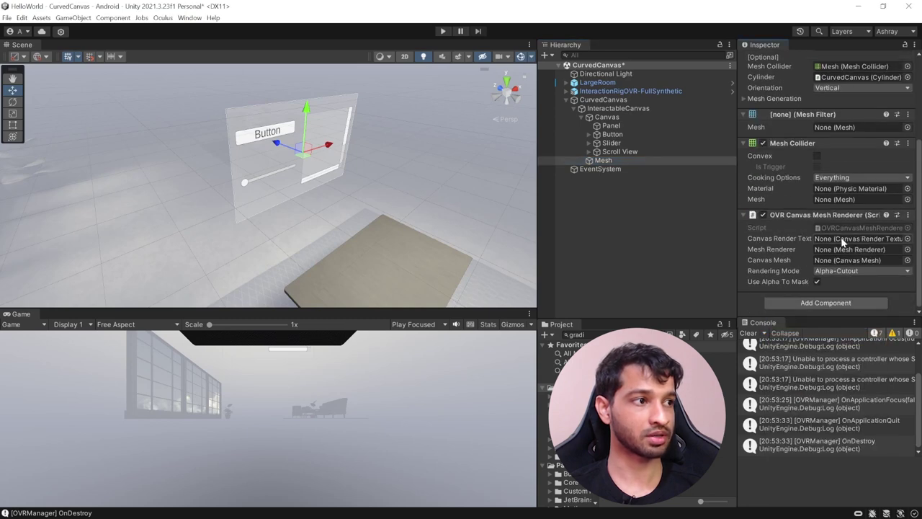
drag(606, 117, 861, 242)
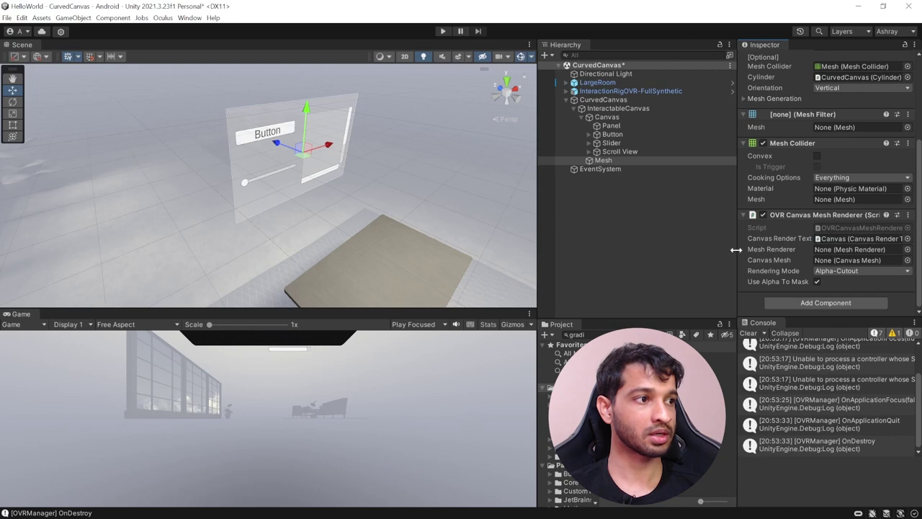
- Add a Mesh Renderer, link it and the cylinder Canvas Mesh, keeping Alpha-Cutout rendering
click(786, 302)
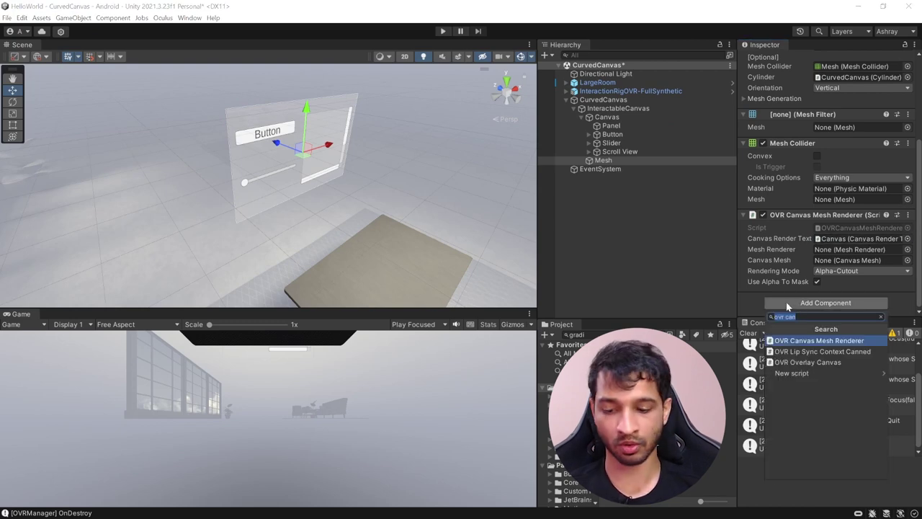
text(mesh)
key(Down)
key(Down)
key(Down)
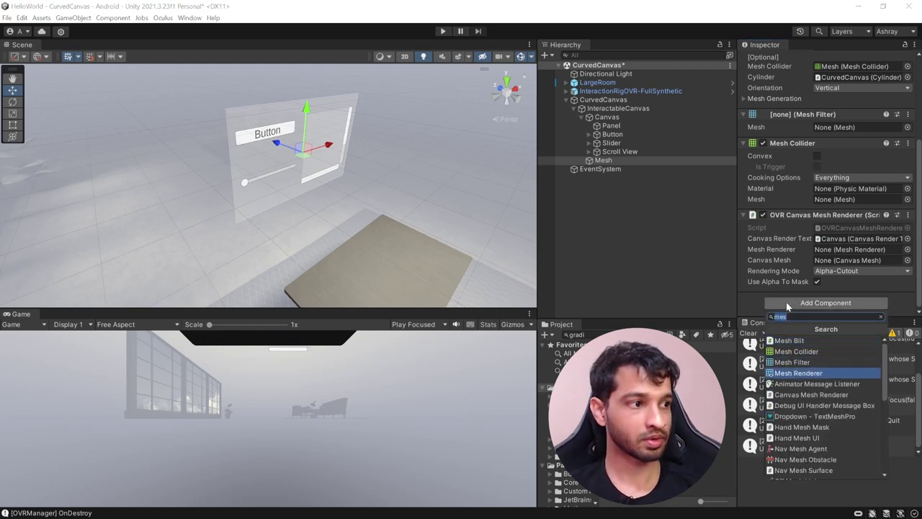
key(Return)
drag(788, 301, 852, 251)
scroll(762, 201, up, 3)
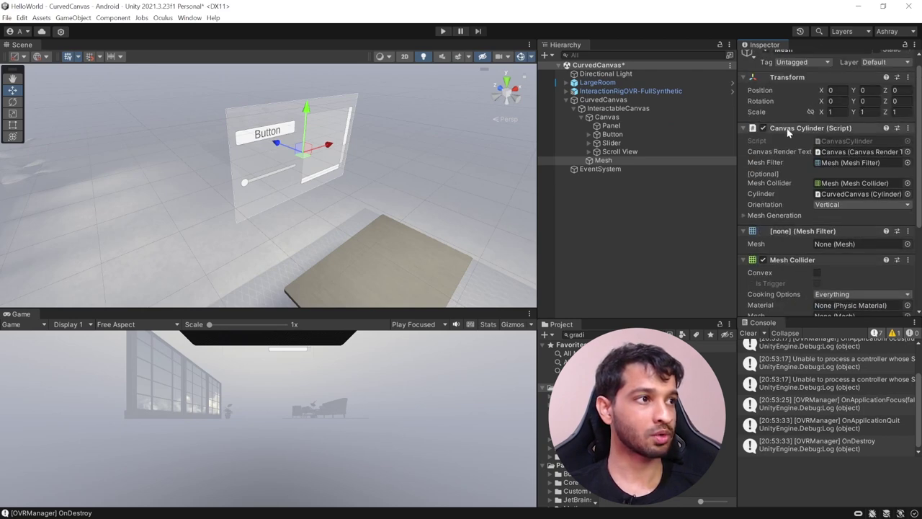
scroll(821, 274, down, 4)
drag(825, 317, 845, 254)
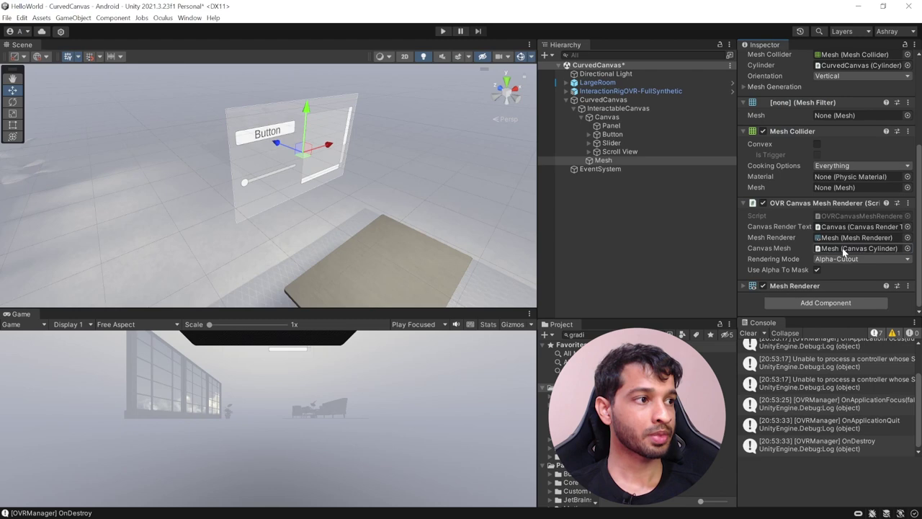
click(835, 259)
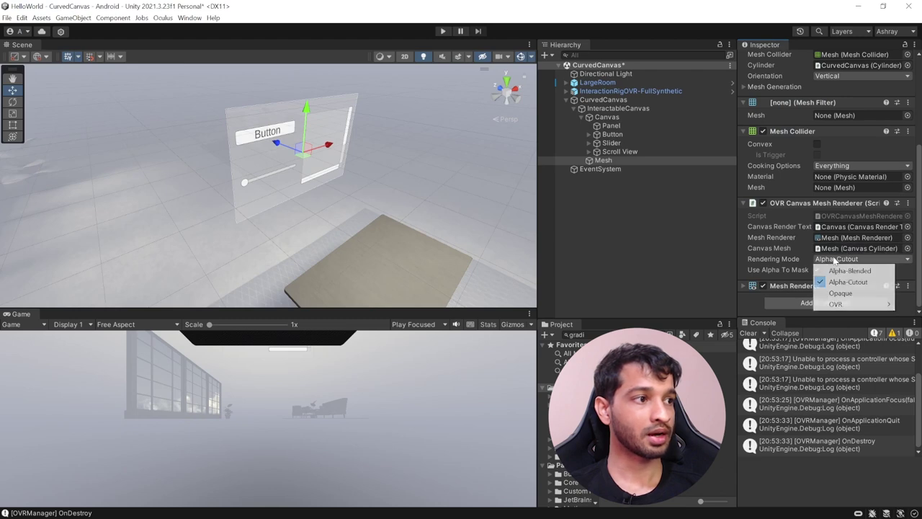
click(848, 282)
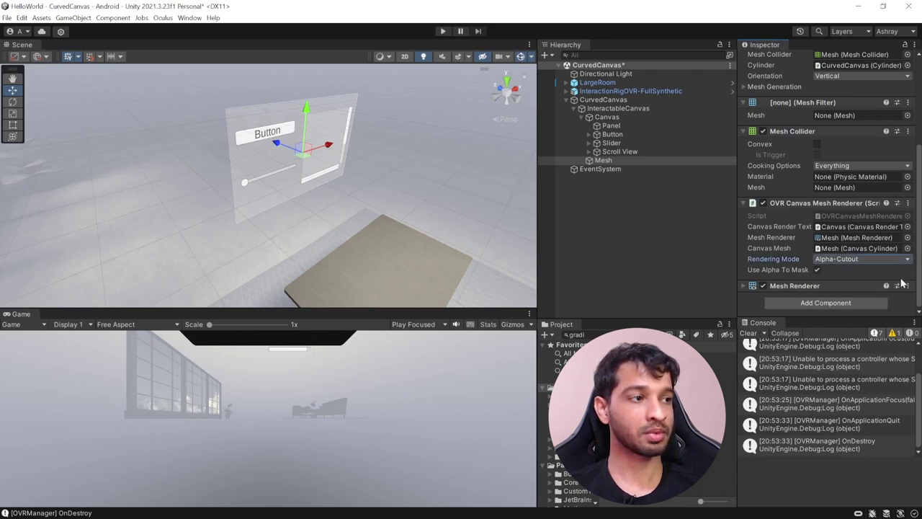
- Play-test with the interaction rig raised to about 1.07, then stop and select the Canvas
click(442, 32)
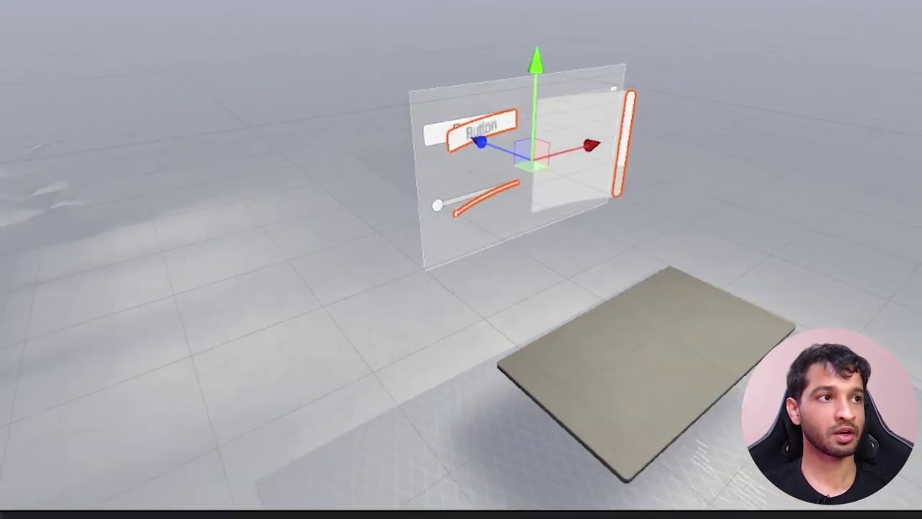
click(790, 75)
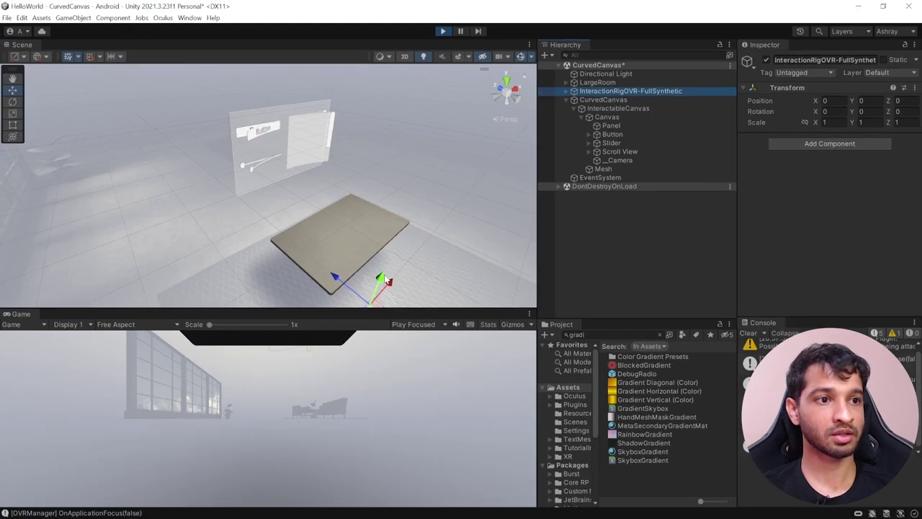
drag(385, 279, 400, 210)
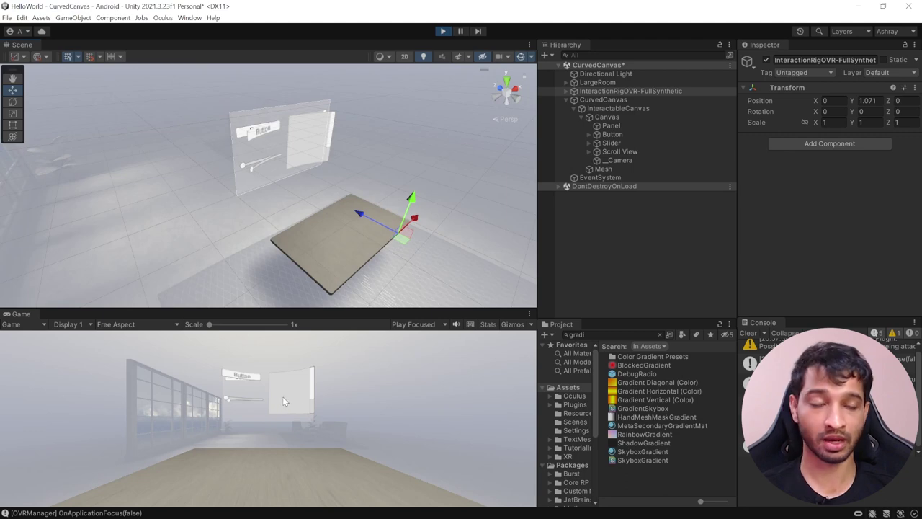
click(443, 32)
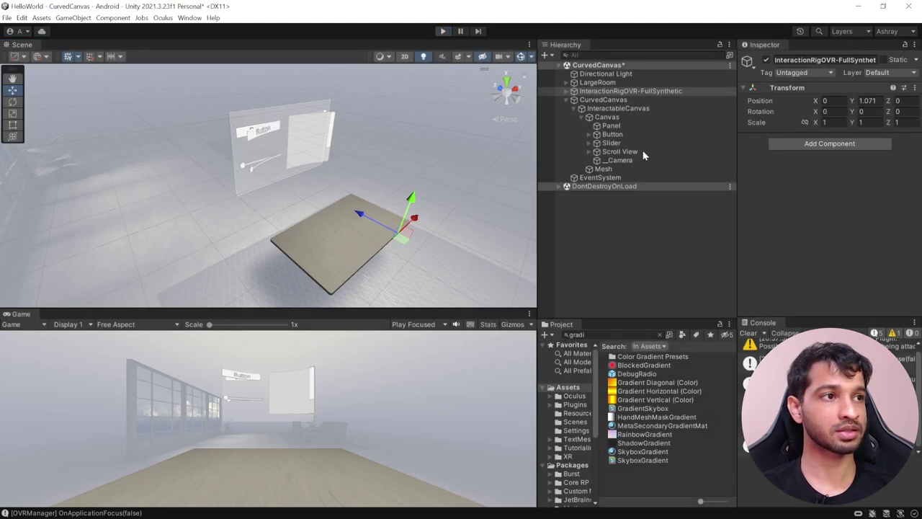
click(606, 117)
scroll(895, 217, down, 3)
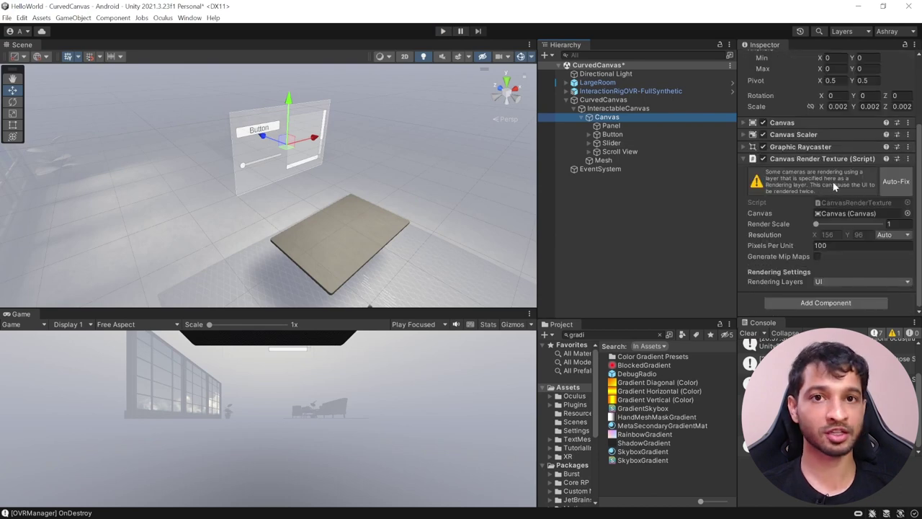
- Auto-fix the Canvas UI-layer warning and check the Center, Left and Right eye camera culling masks
click(895, 181)
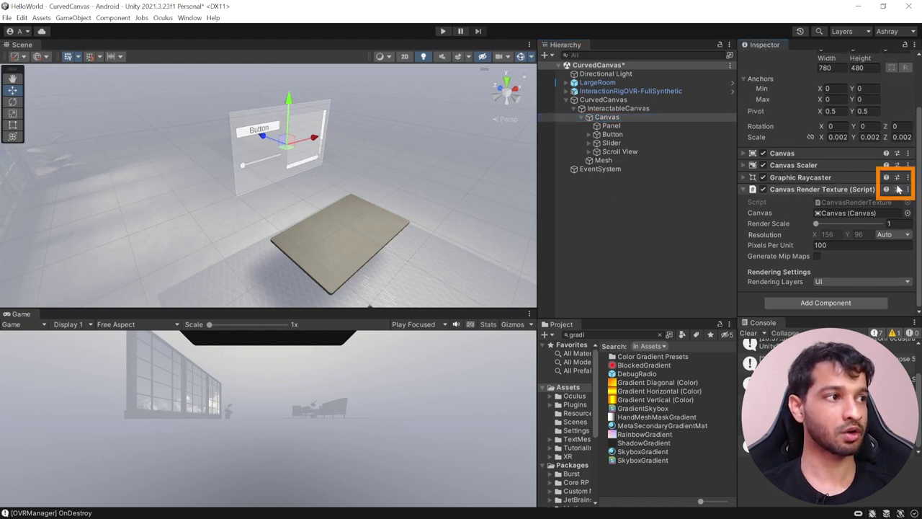
click(564, 92)
click(566, 91)
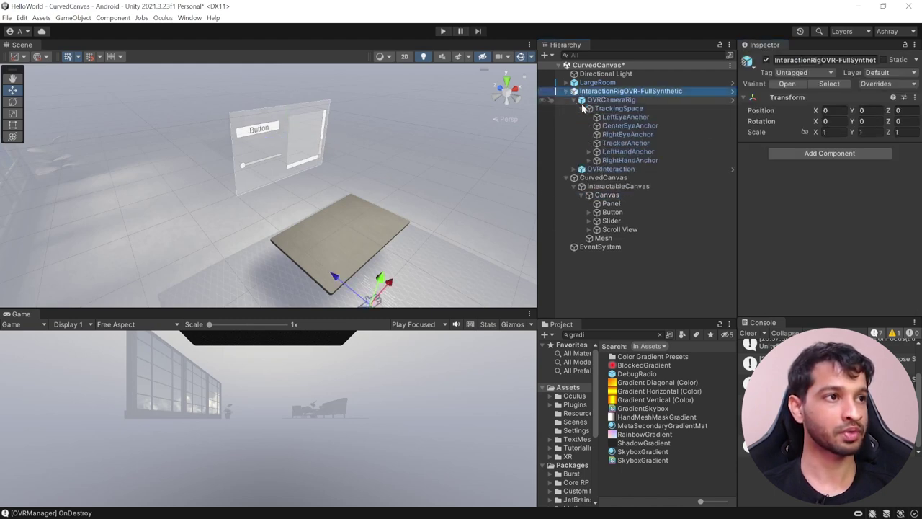
click(630, 125)
scroll(873, 228, down, 5)
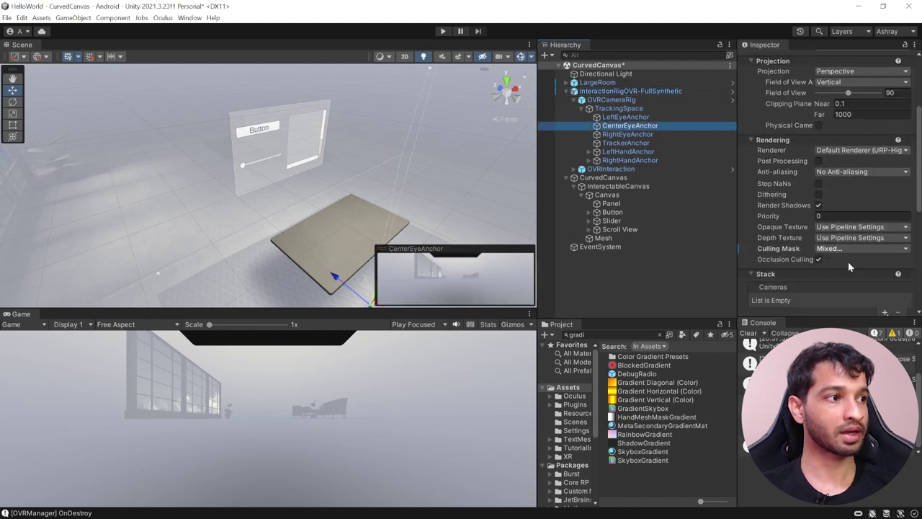
click(843, 252)
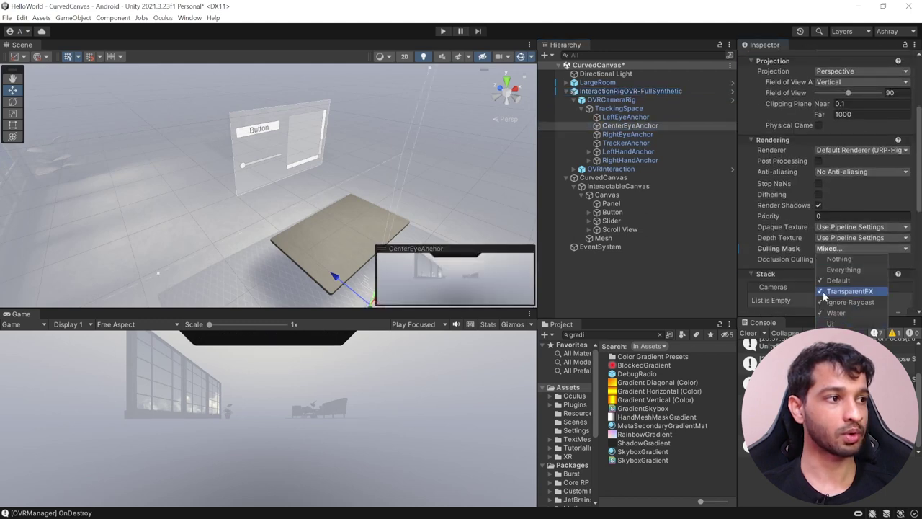
click(621, 118)
click(625, 134)
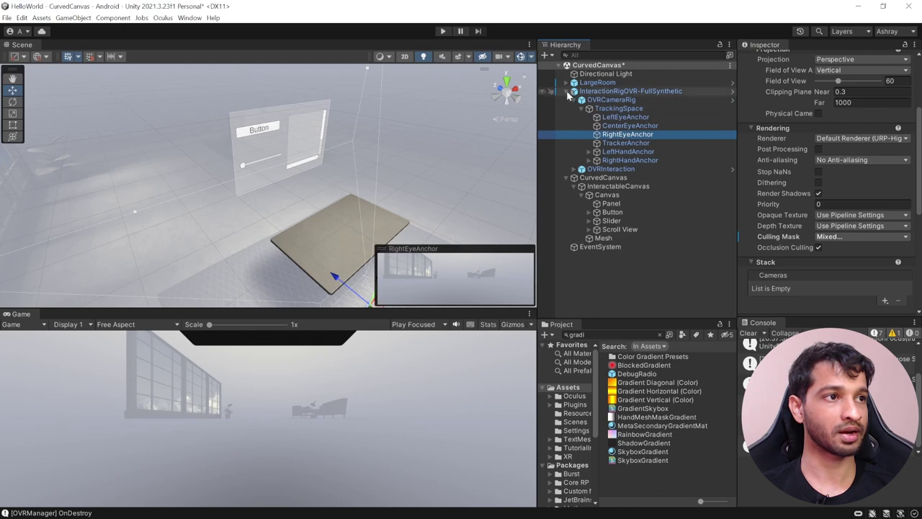
click(566, 91)
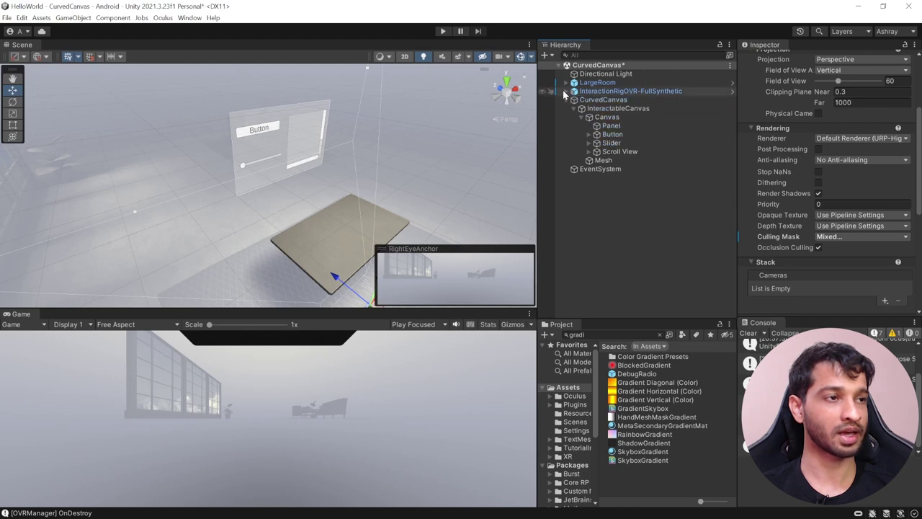
- Play-test with the rig raised to about 1.135, inspect the Canvas, then stop
click(443, 31)
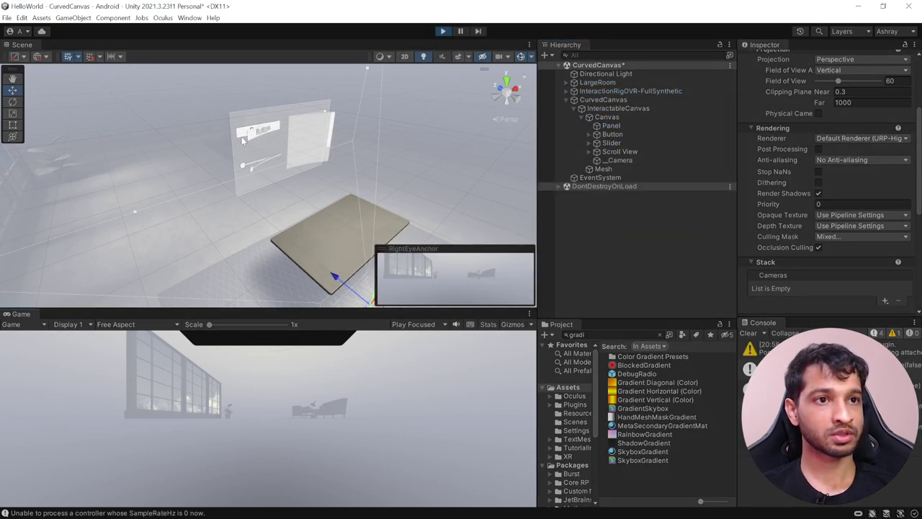
click(598, 92)
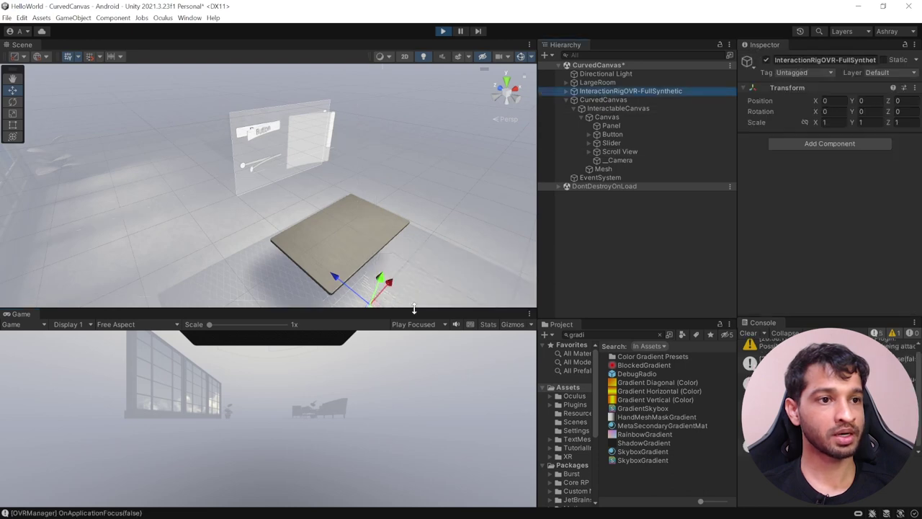
drag(375, 280, 396, 195)
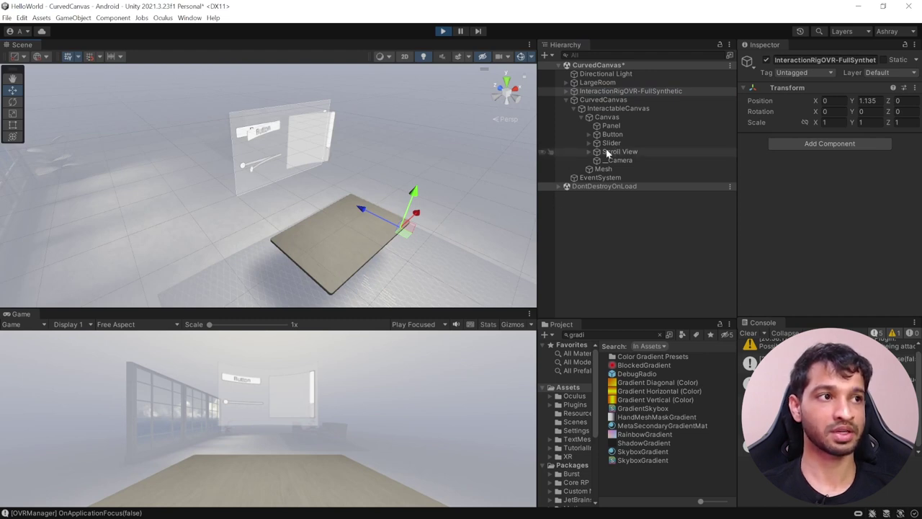
click(607, 117)
scroll(840, 234, down, 2)
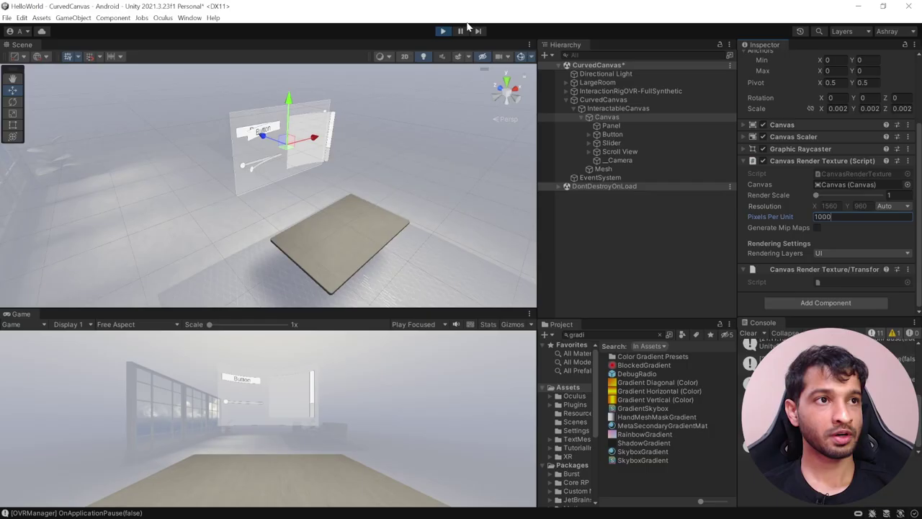
click(442, 31)
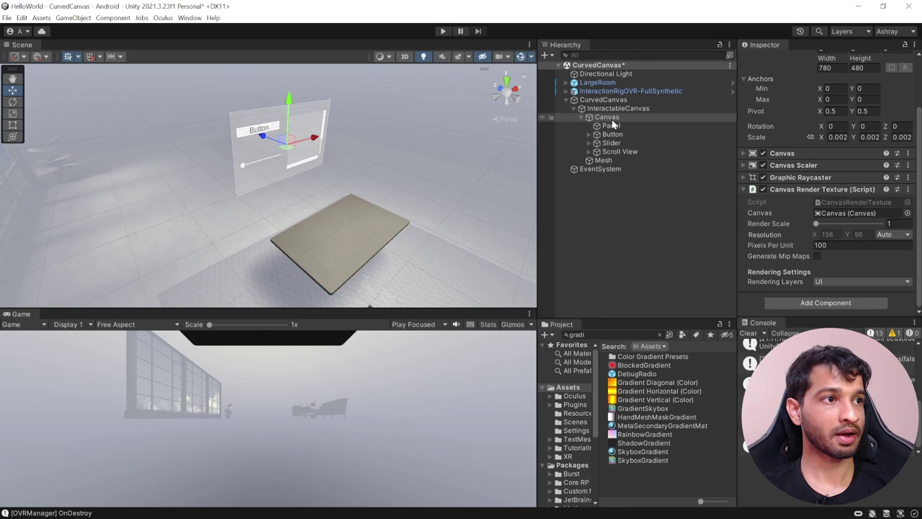
- Set Pixels Per Unit to 1000 and give Mesh a Collider Surface linked to its Mesh Collider
text(1000)
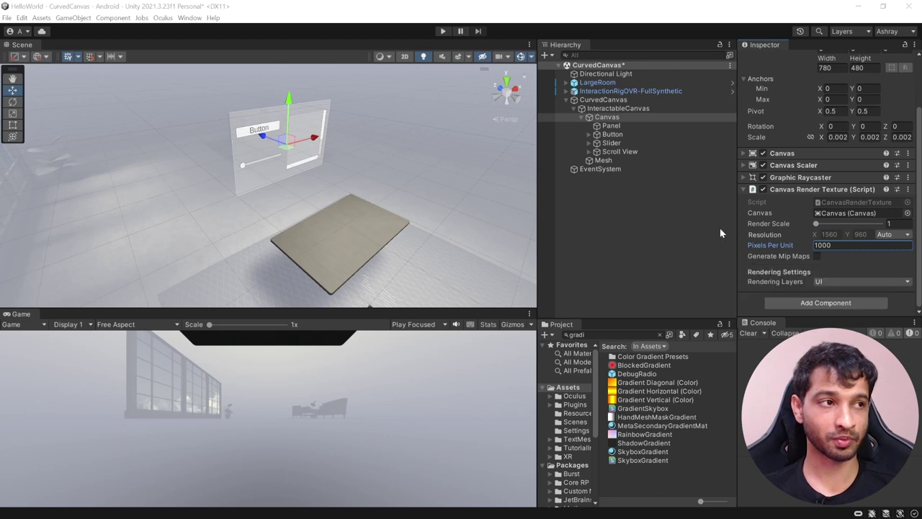
click(603, 160)
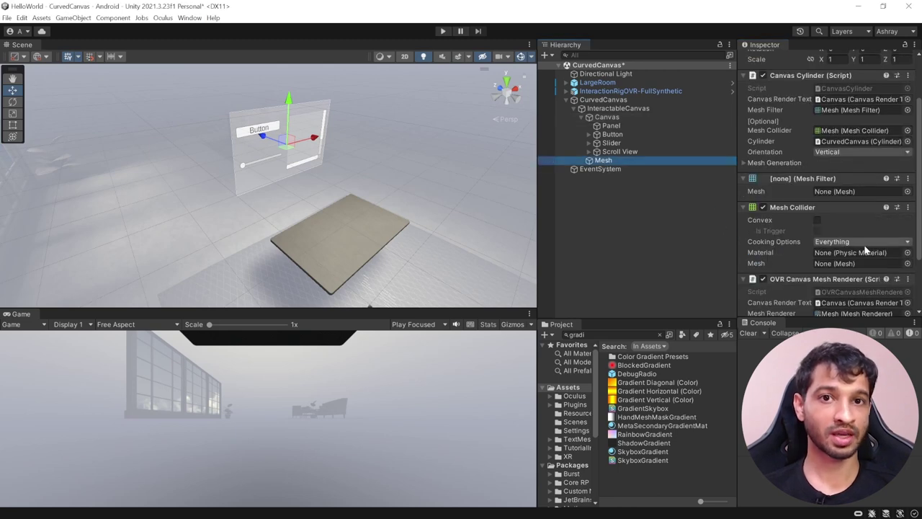
scroll(864, 248, down, 3)
click(825, 303)
click(807, 362)
scroll(791, 95, down, 2)
drag(791, 94, 836, 283)
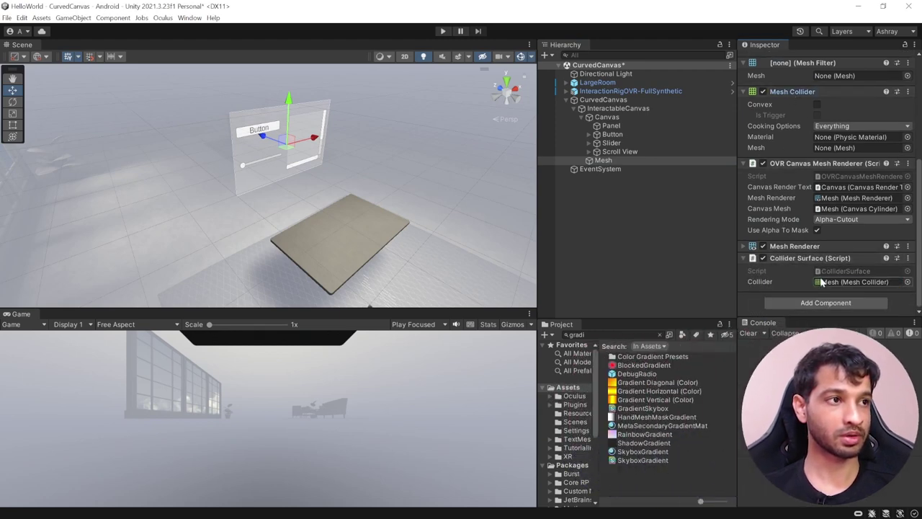
- Add Ray Interactable, Pointable Canvas and Pointable Canvas Mesh components to InteractableCanvas
click(623, 108)
click(829, 145)
text(ray)
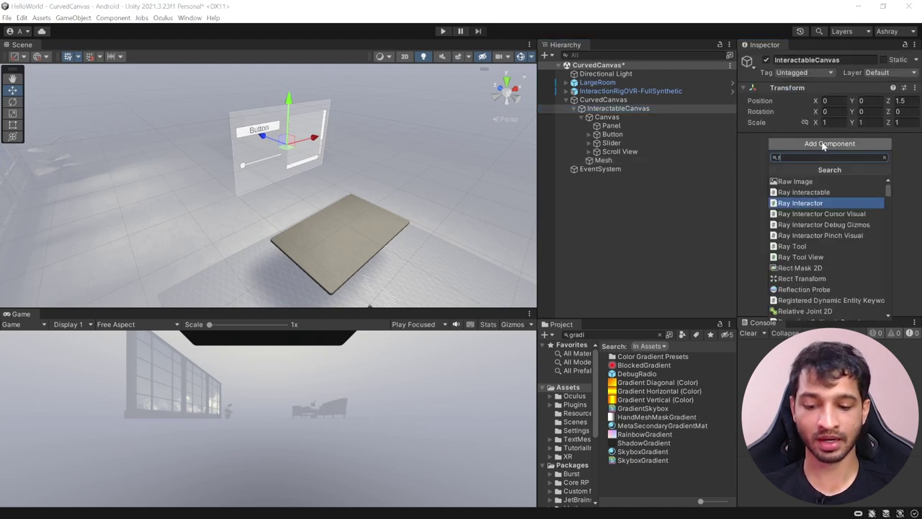
key(Return)
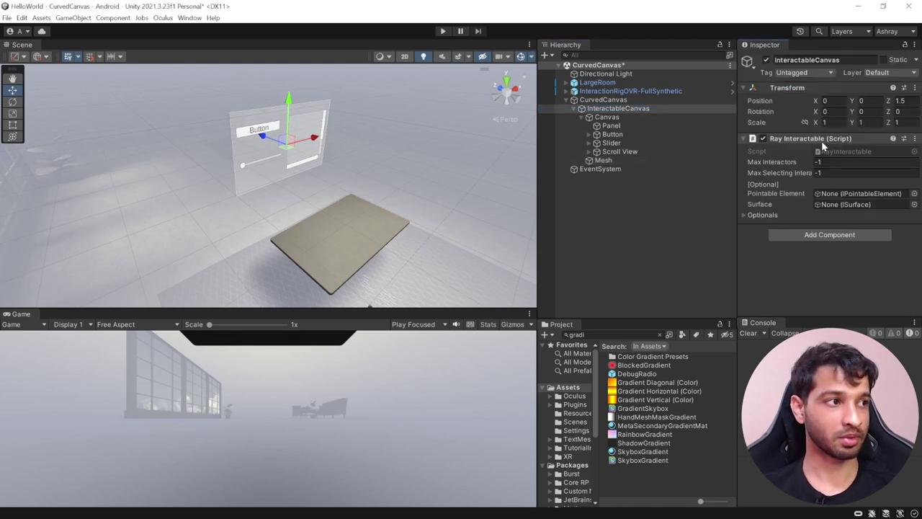
click(809, 237)
text(poin)
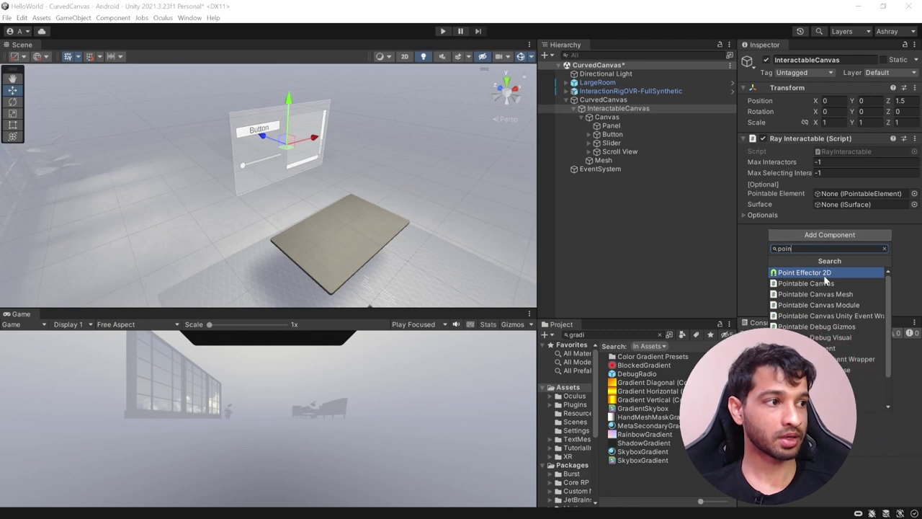
click(823, 282)
click(826, 302)
key(Down)
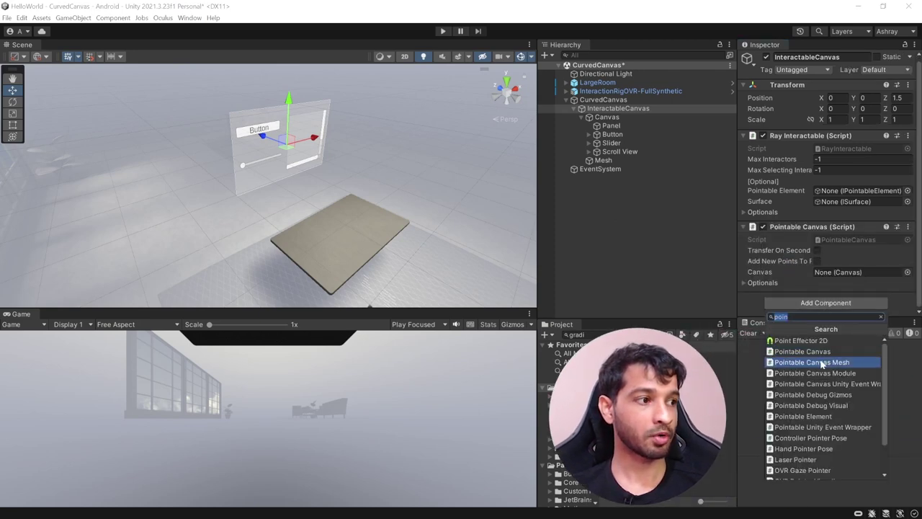
key(Return)
scroll(781, 248, up, 3)
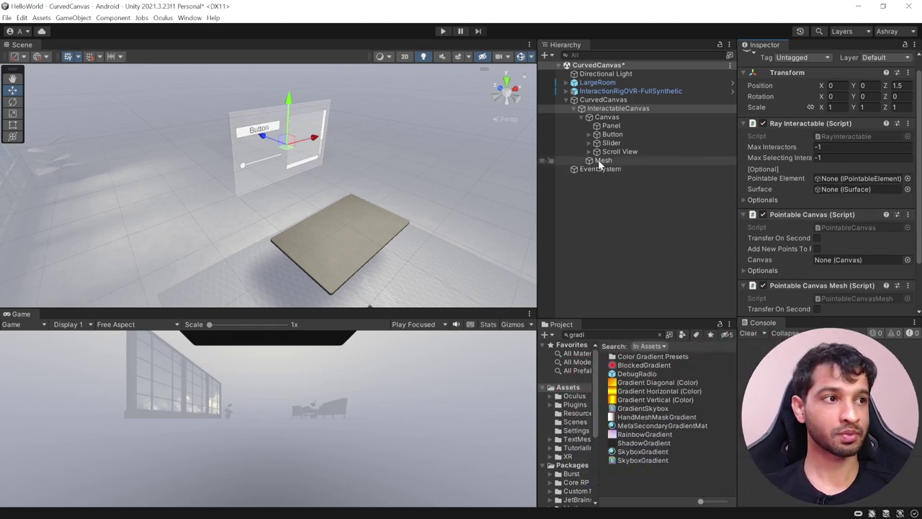
- Link Mesh as ray surface, InteractableCanvas as pointable element, plus the Canvas and cylinder Mesh
drag(600, 163, 848, 190)
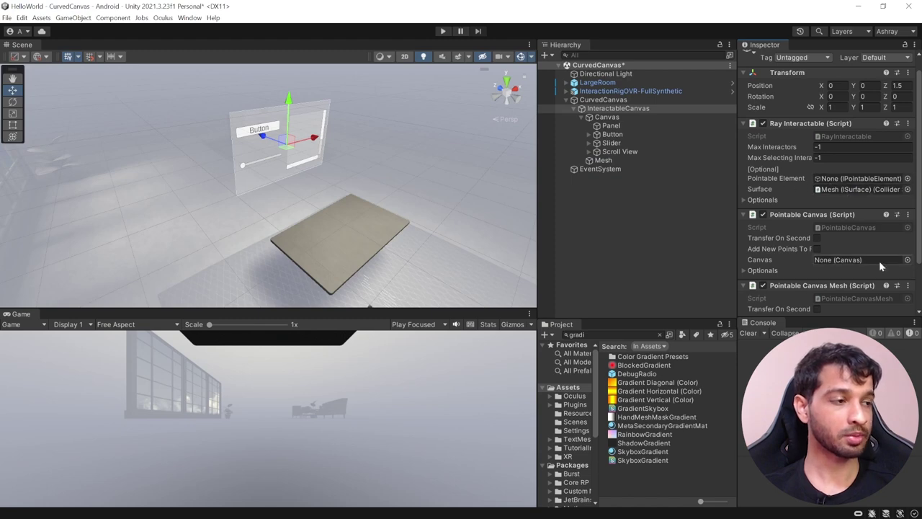
mouse_move(834, 288)
mouse_down()
mouse_move(820, 273)
mouse_move(845, 182)
mouse_up()
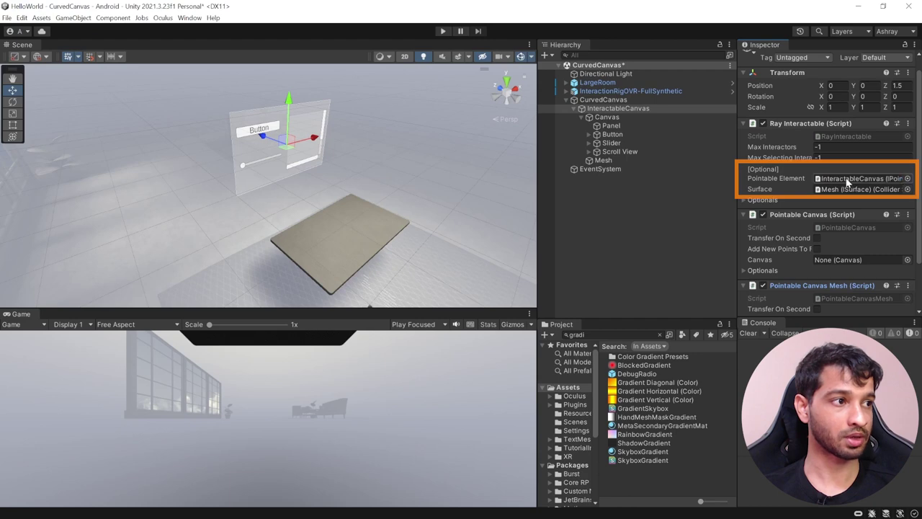
scroll(858, 216, down, 3)
drag(607, 117, 841, 204)
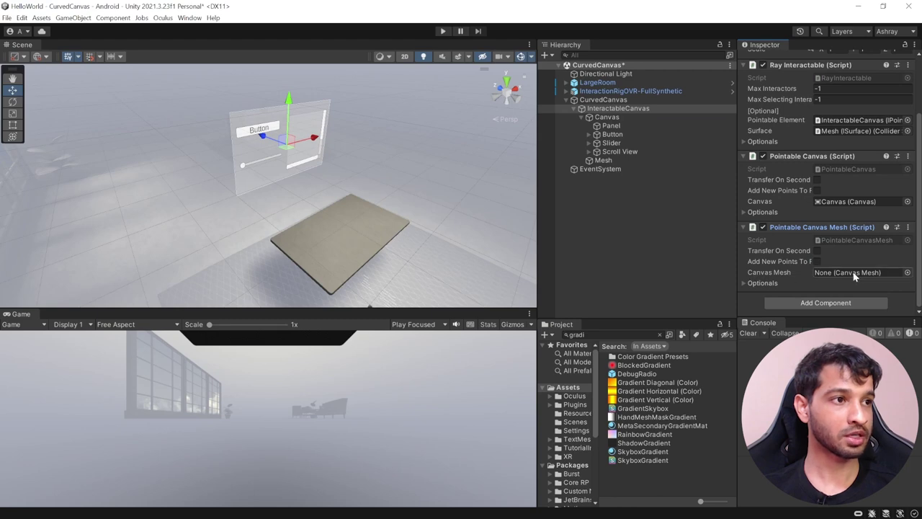
drag(601, 161, 820, 271)
- Set the forward element to InteractableCanvas and collapse the CurvedCanvas hierarchy
click(743, 283)
scroll(771, 285, down, 1)
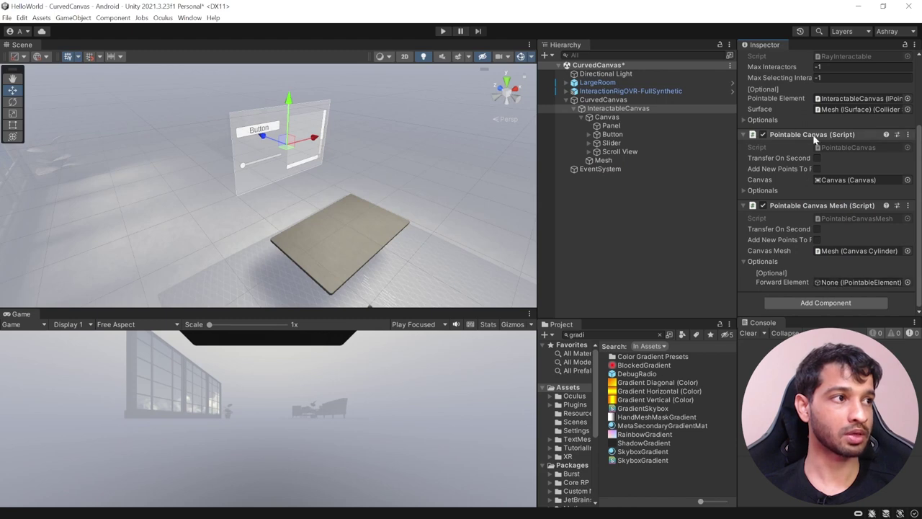
drag(798, 259, 862, 283)
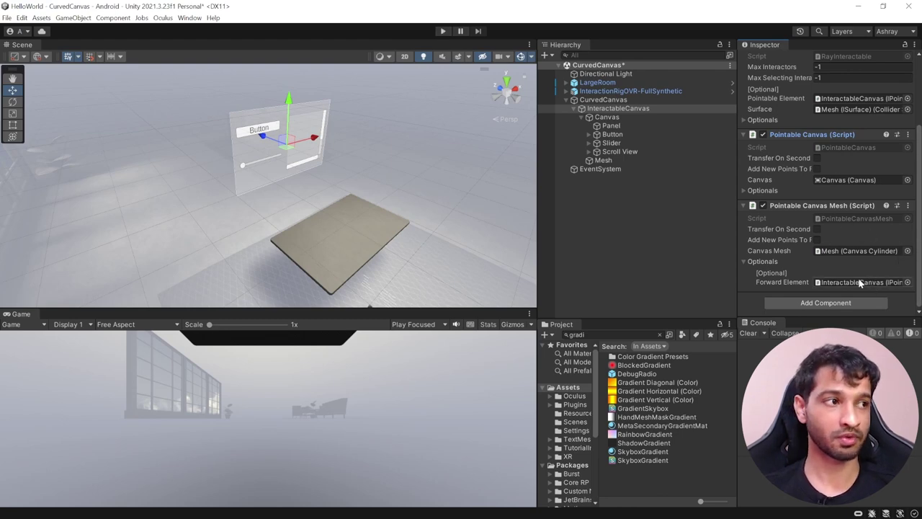
click(574, 108)
click(566, 100)
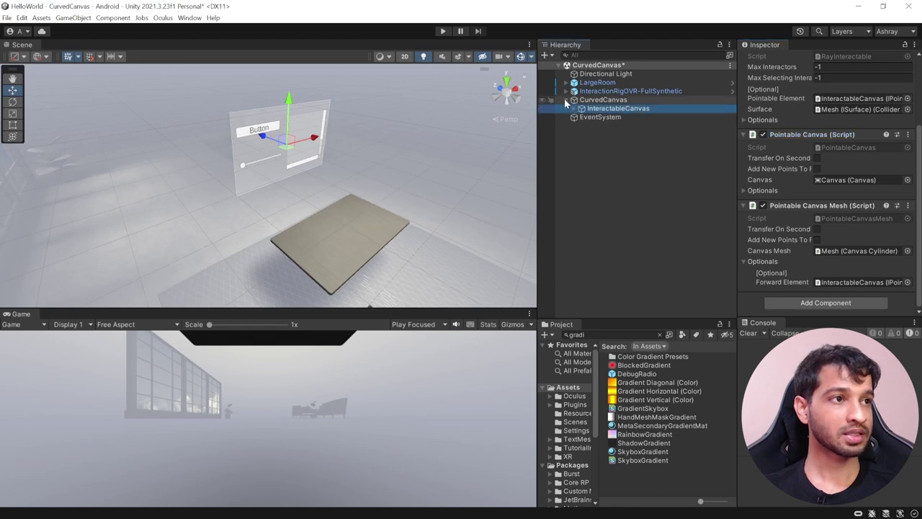
- Add a HandRayInteractor prefab under both the left and right hand interactors
click(566, 91)
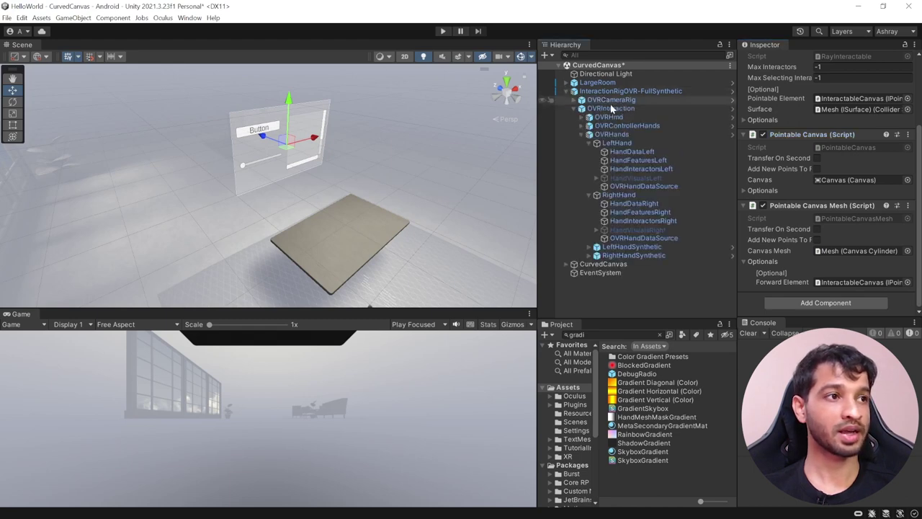
click(564, 332)
text(ray)
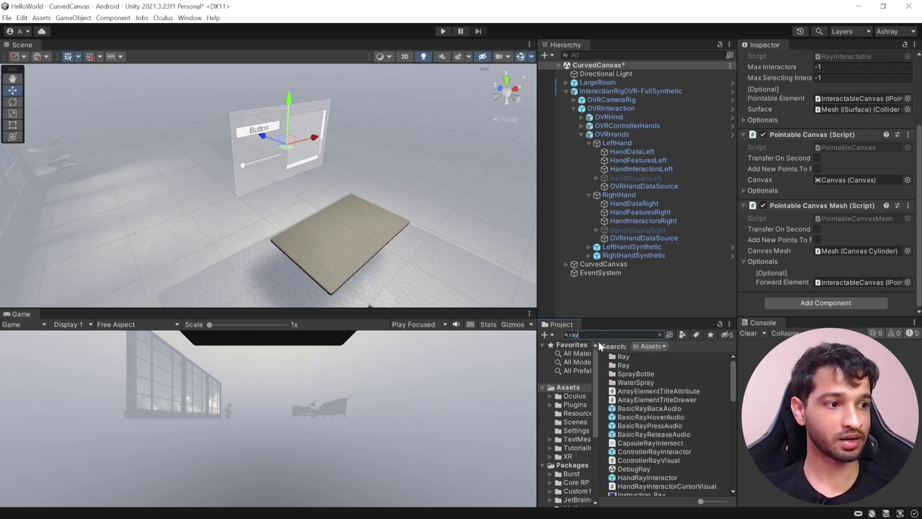
text(in)
drag(647, 373, 634, 167)
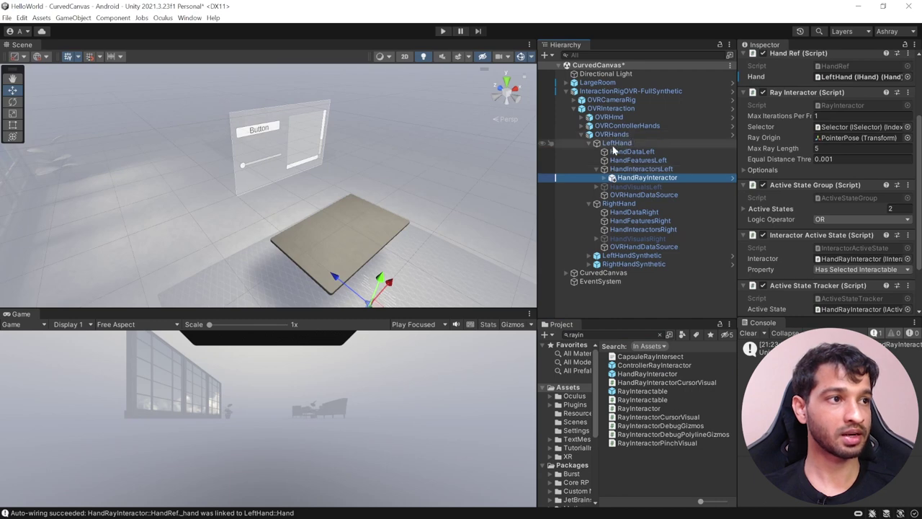
drag(647, 374, 639, 228)
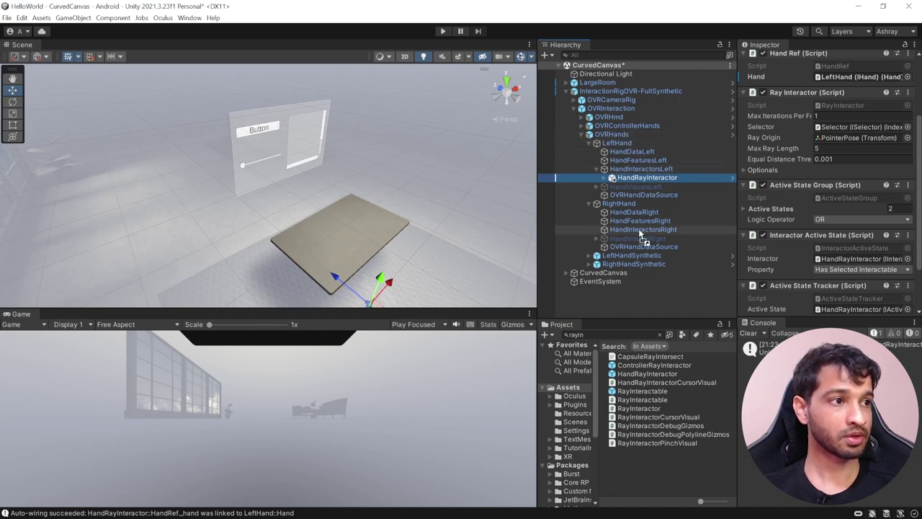
- Register each hand's ray interactor in its Best Hover Interactor Group's Interactors list
click(637, 170)
drag(656, 176, 785, 176)
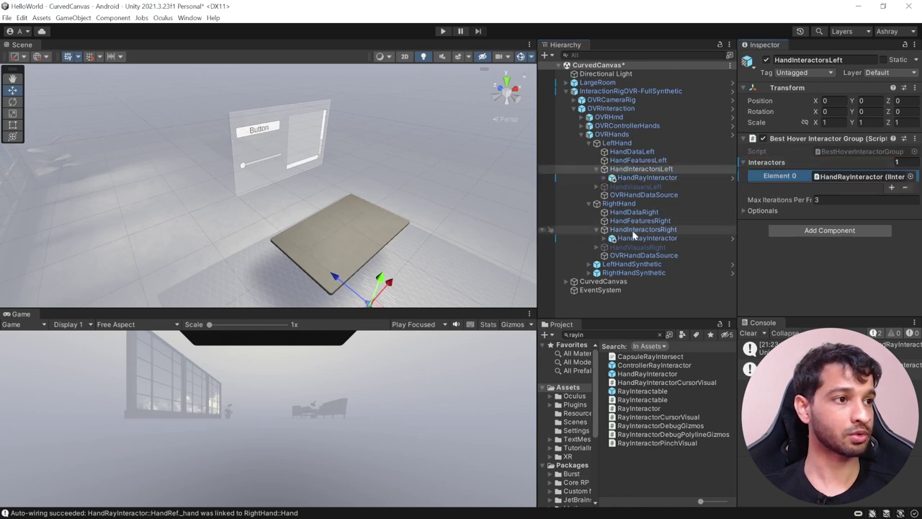
click(666, 229)
drag(783, 163, 785, 173)
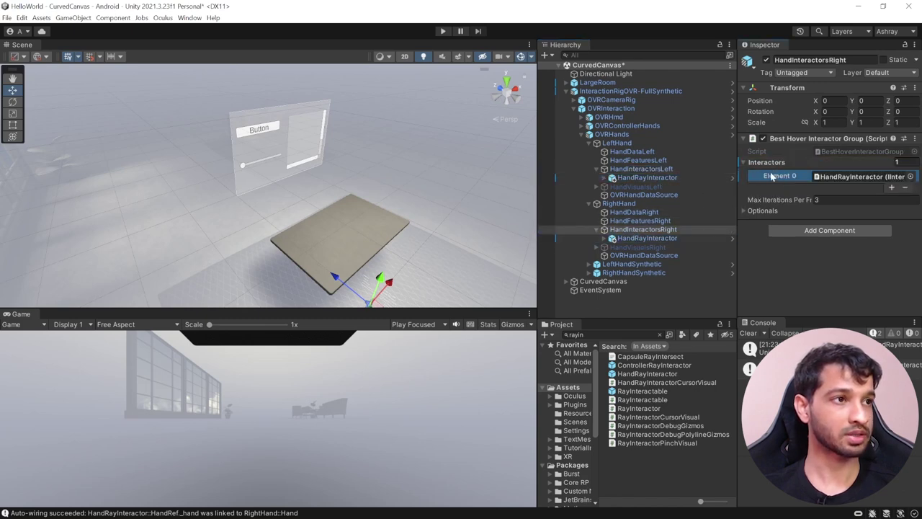
click(567, 91)
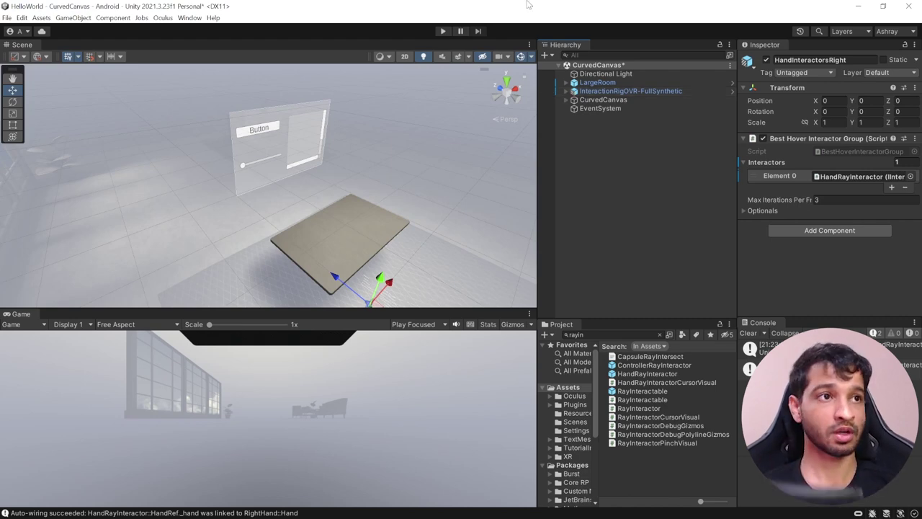
- Run the scene in the headset to test hand-ray cursors on the curved canvas
click(443, 31)
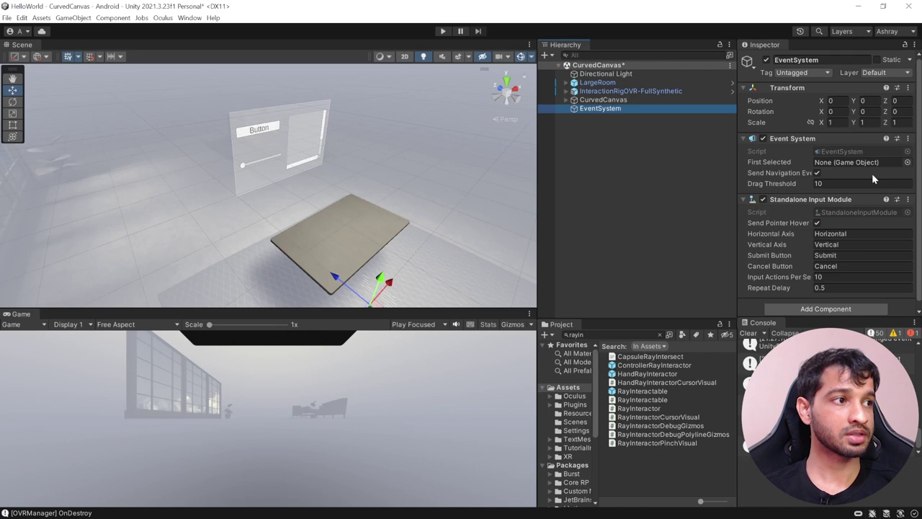
scroll(872, 178, down, 1)
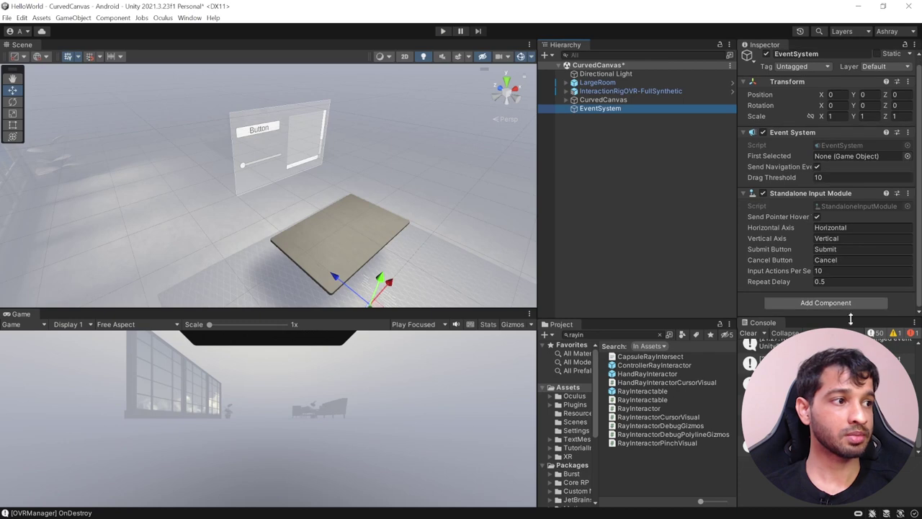
- Add a Pointable Canvas Module to the EventSystem and play to test slider dragging
click(809, 303)
text(po)
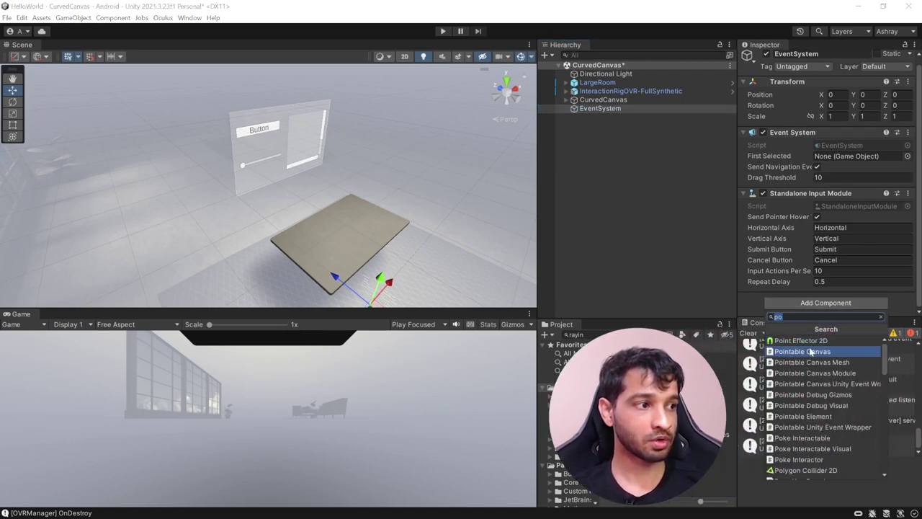
click(815, 373)
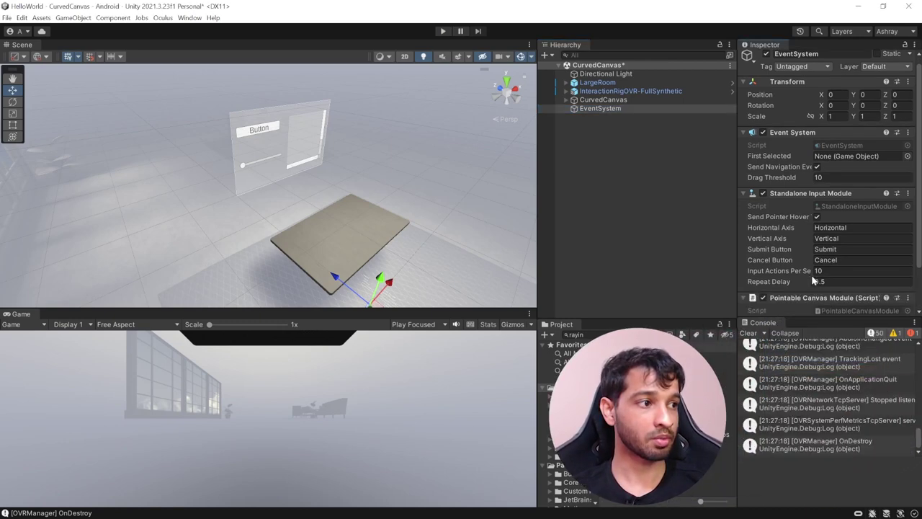
scroll(832, 262, down, 3)
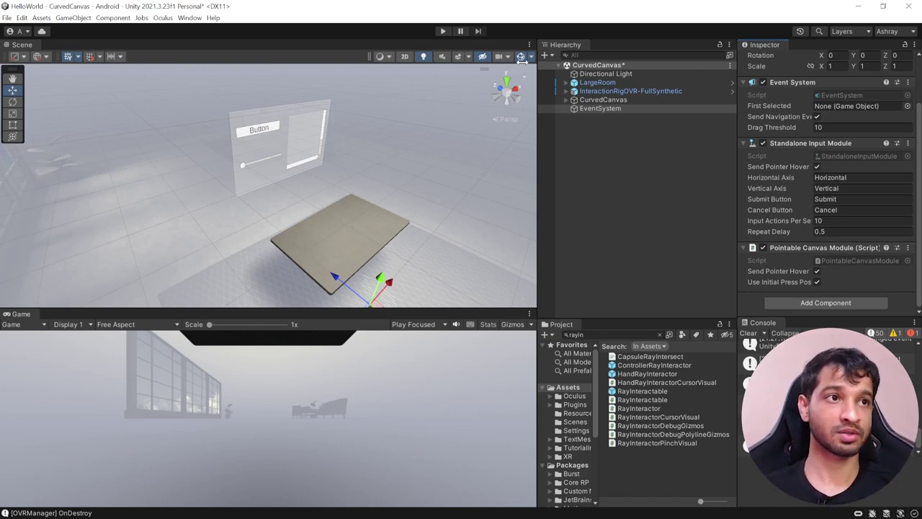
click(443, 31)
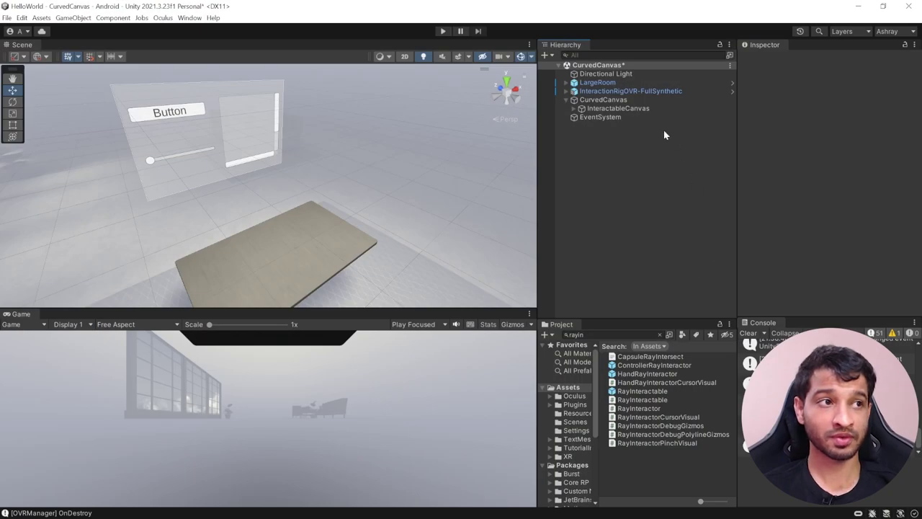
- Duplicate InteractableCanvas, move the copy right and rotate it 45° on Y
click(625, 110)
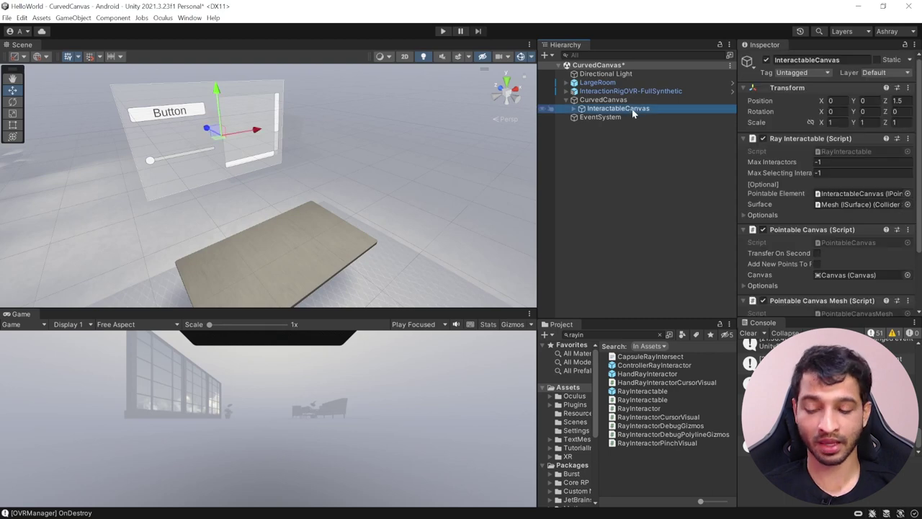
key(ctrl+d)
drag(255, 138, 360, 118)
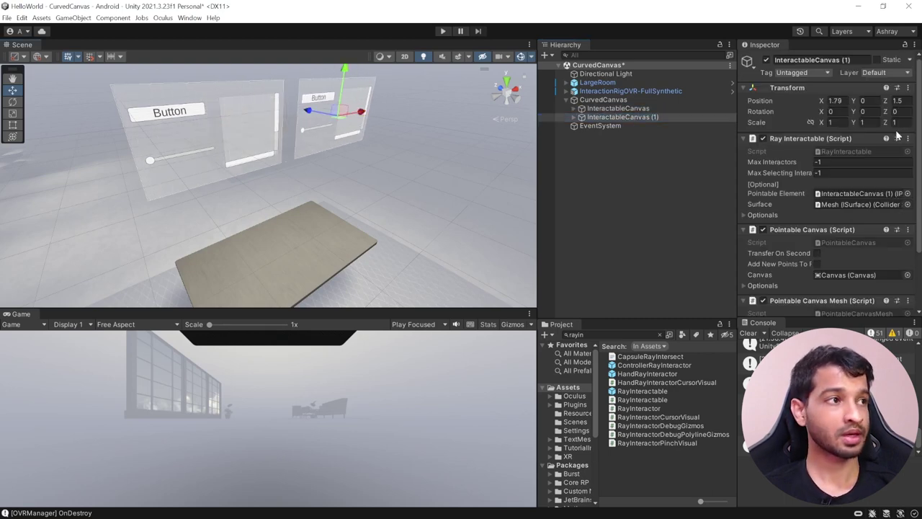
click(868, 111)
text(45)
key(Return)
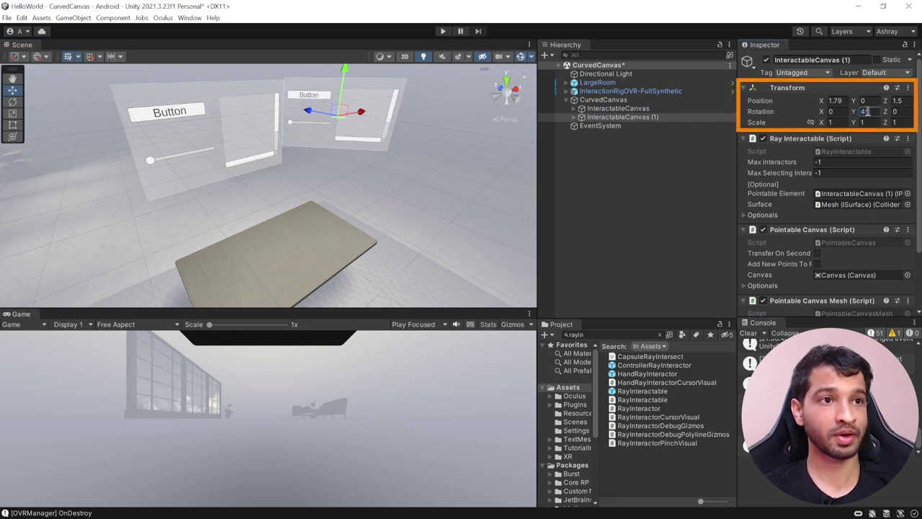
click(507, 80)
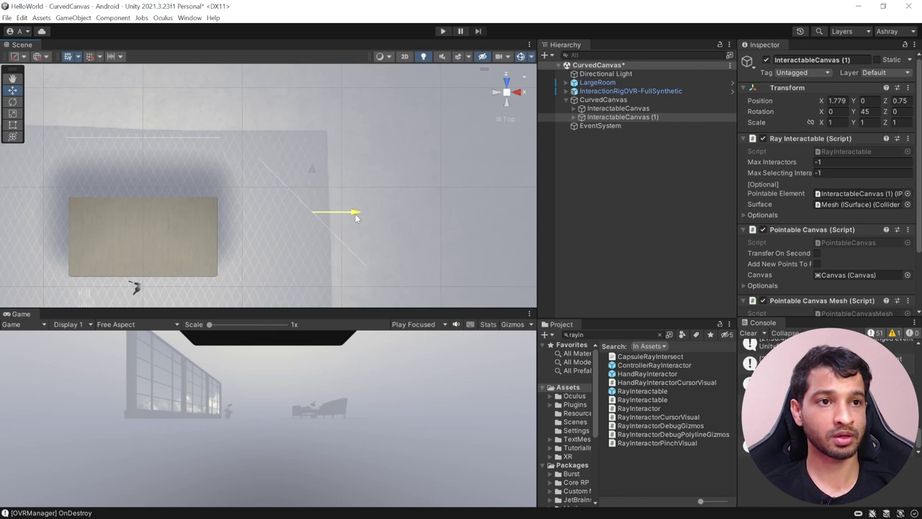
- Make a second copy on the left at -45°, then play to view all three canvases
key(ctrl+d)
middle_drag(196, 182, 320, 169)
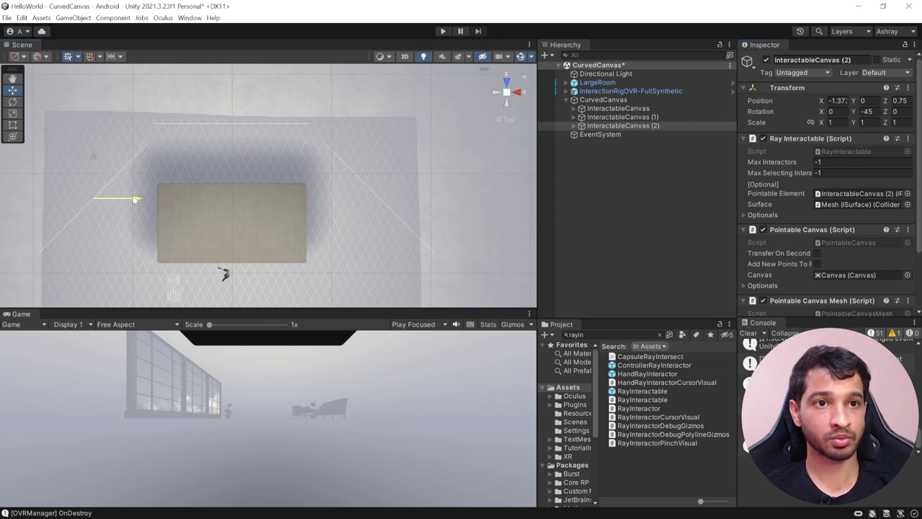
alt+drag(123, 197, 149, 199)
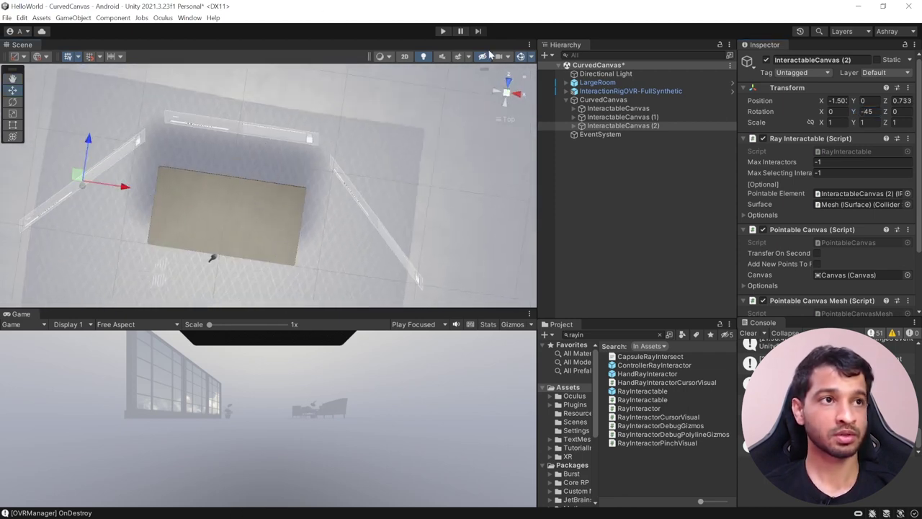
click(444, 31)
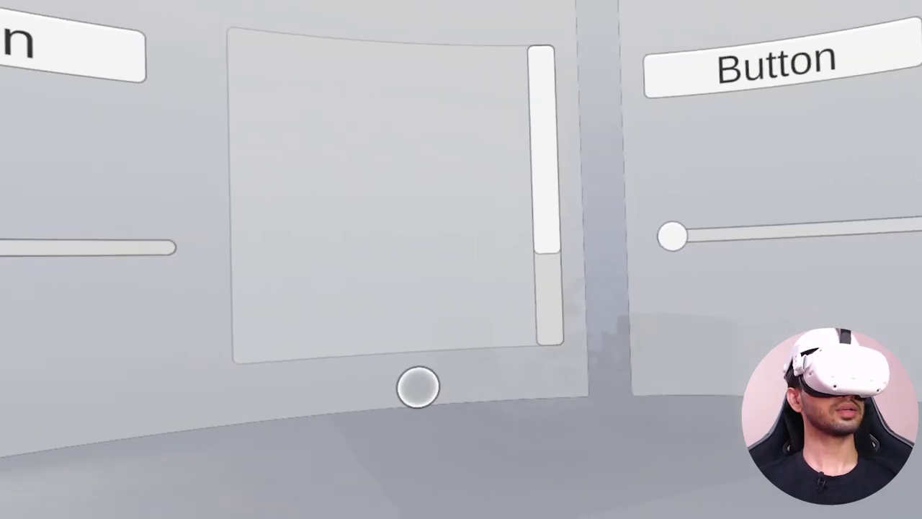